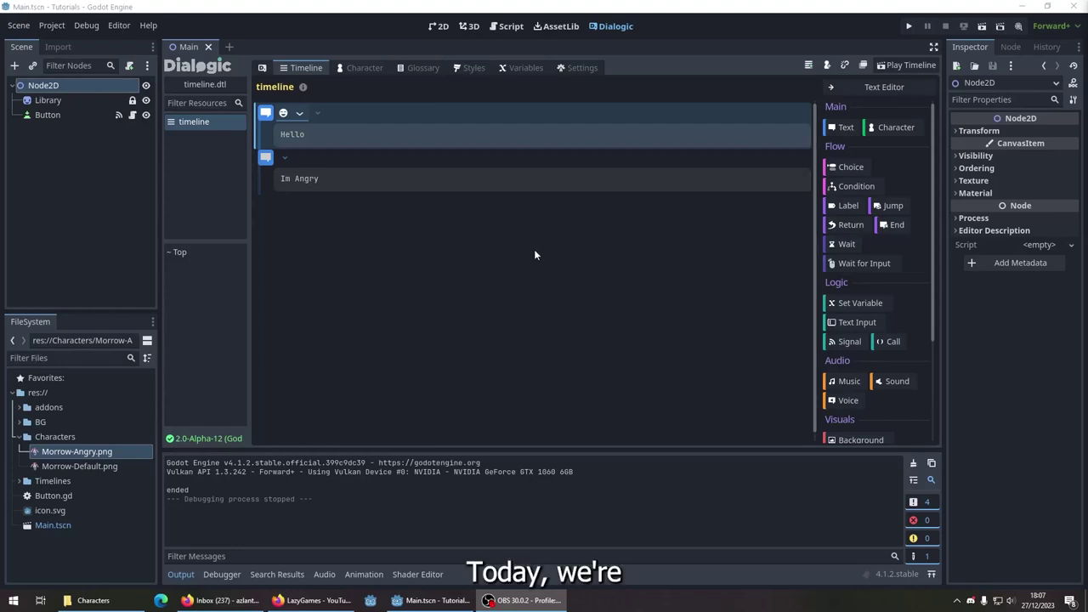
# Step: Create a new Dialogic character file named character in the project's root folder
pyautogui.click(360, 68)
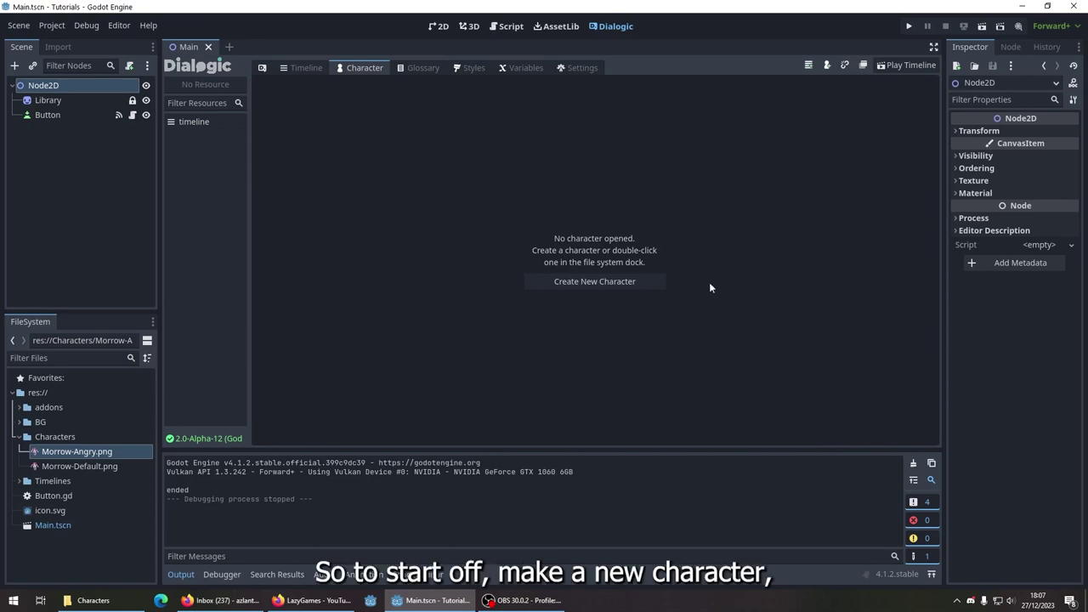
pyautogui.click(585, 285)
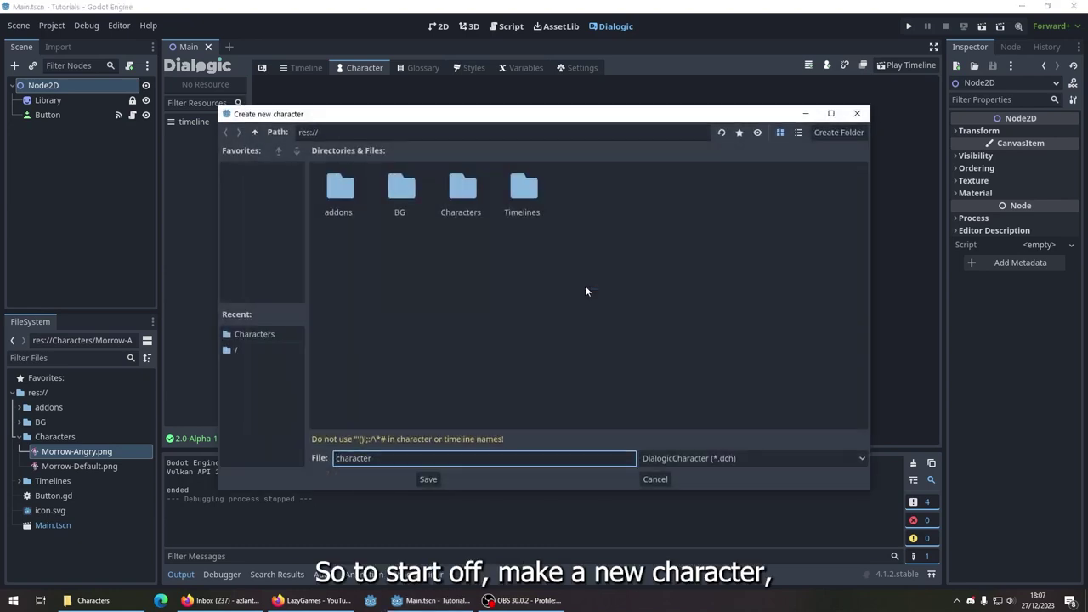
pyautogui.click(428, 480)
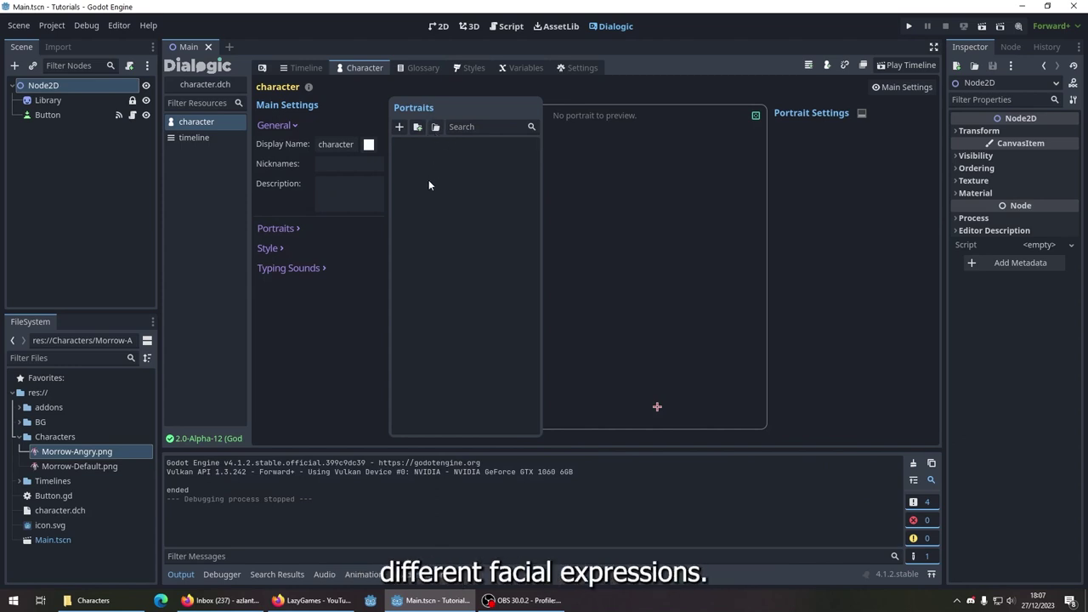
# Step: Add a portrait named Default to the character and assign it the image Morrow-Default.png from the Characters folder
pyautogui.click(400, 125)
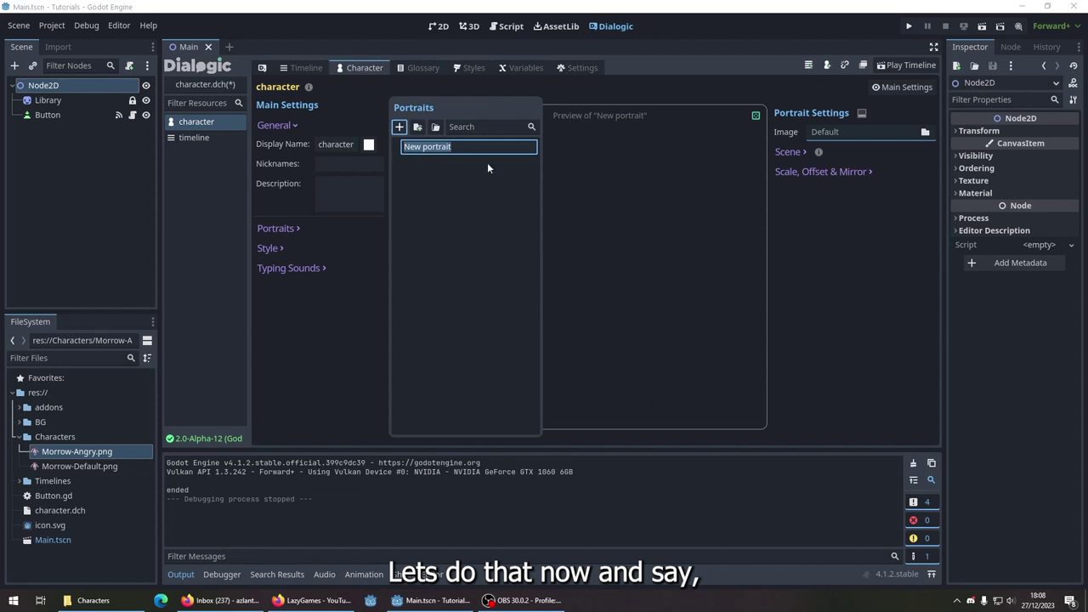
pyautogui.write('Defa')
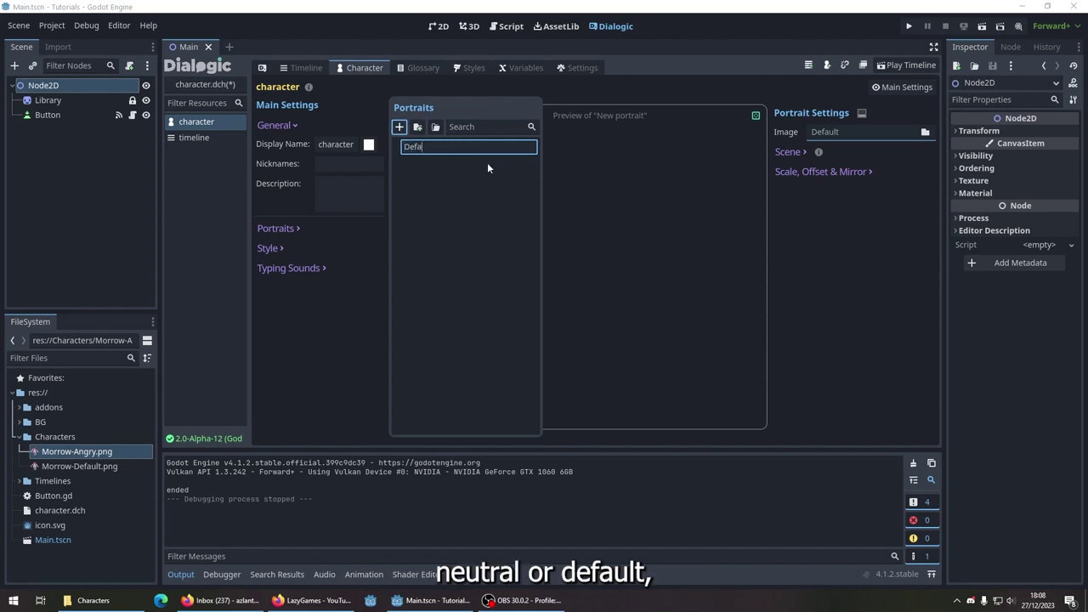
pyautogui.write('ult')
pyautogui.press('Return')
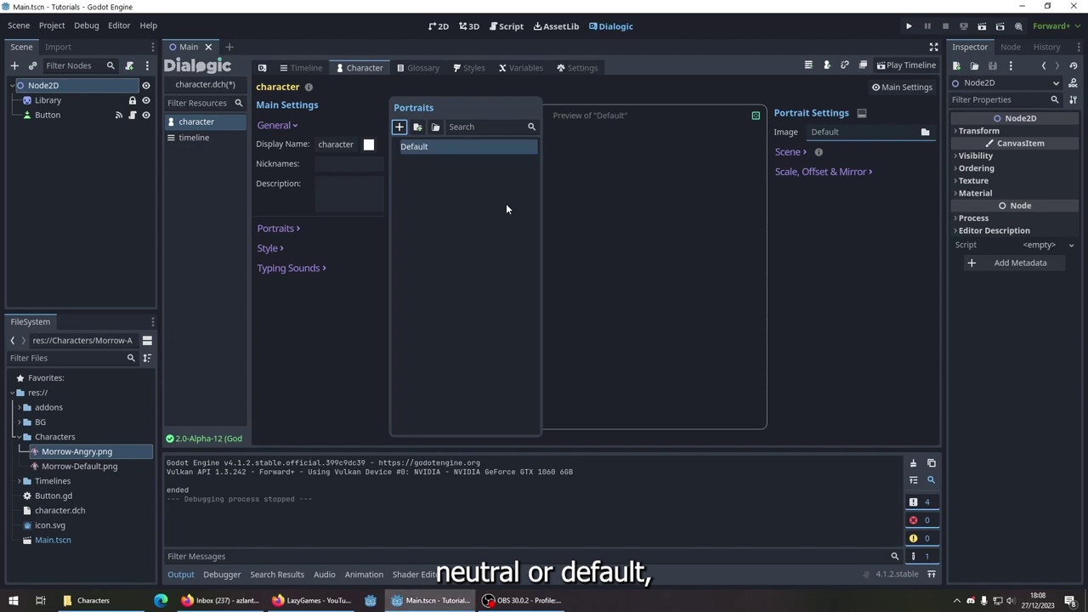
pyautogui.click(925, 131)
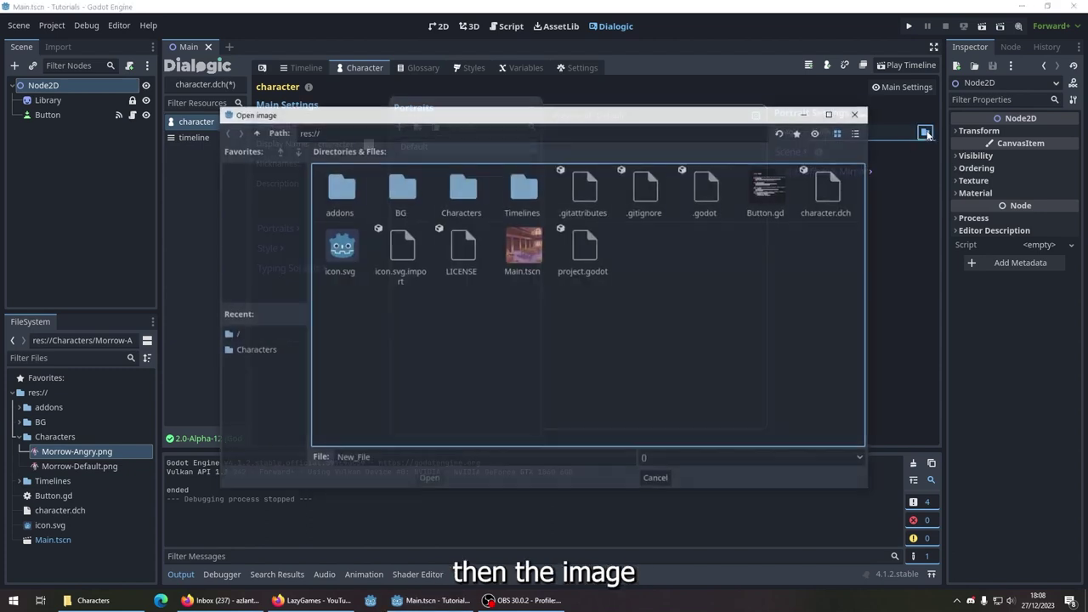
pyautogui.doubleClick(453, 202)
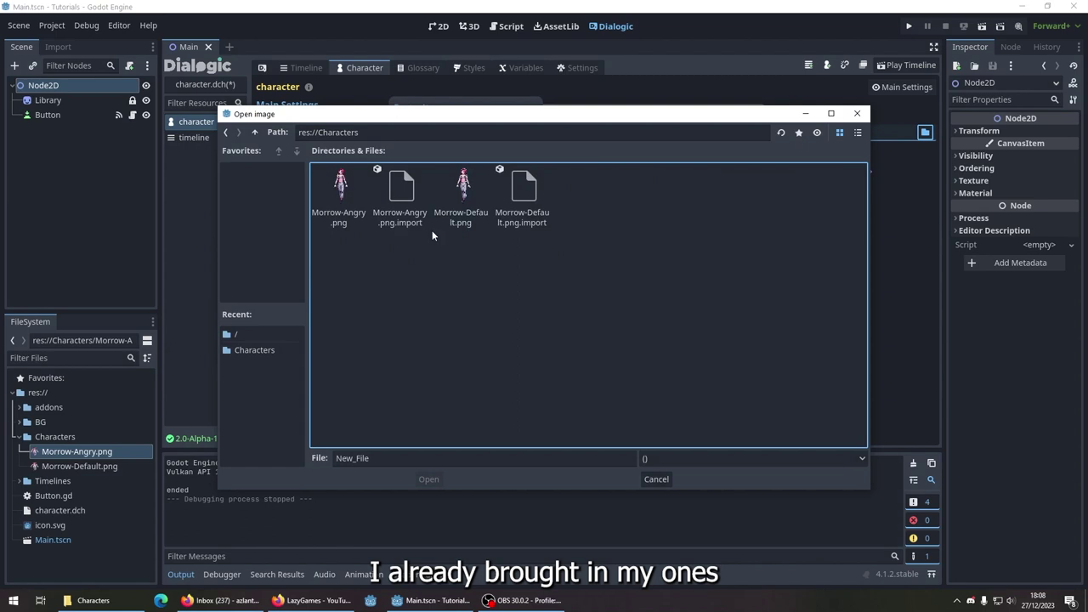
pyautogui.doubleClick(457, 212)
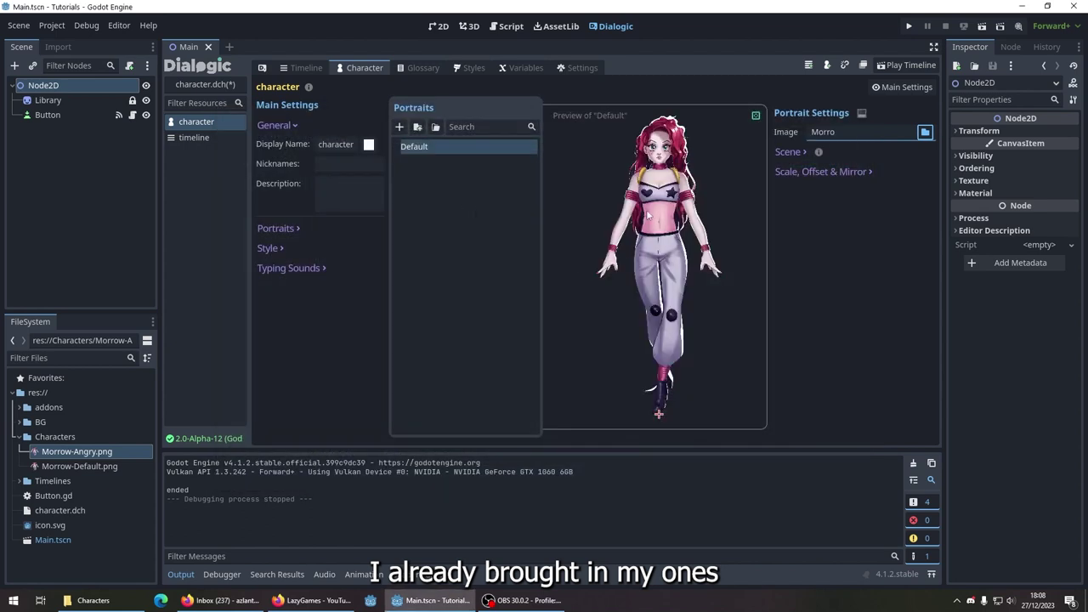
# Step: Add a second portrait named angry and assign it the image Morrow-Angry.png
pyautogui.click(399, 126)
pyautogui.write('angry')
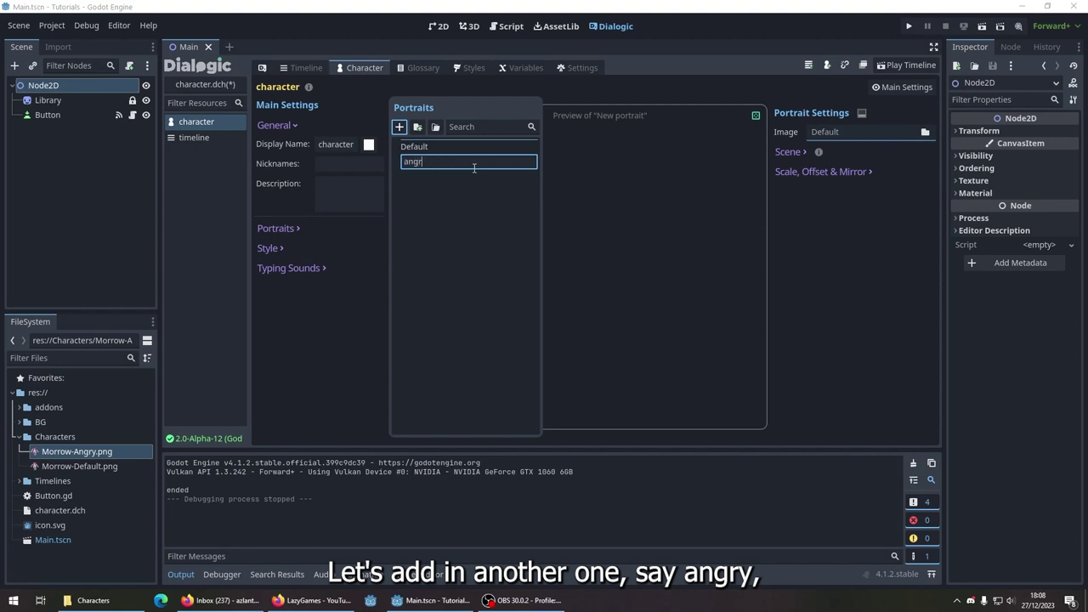
pyautogui.press('Return')
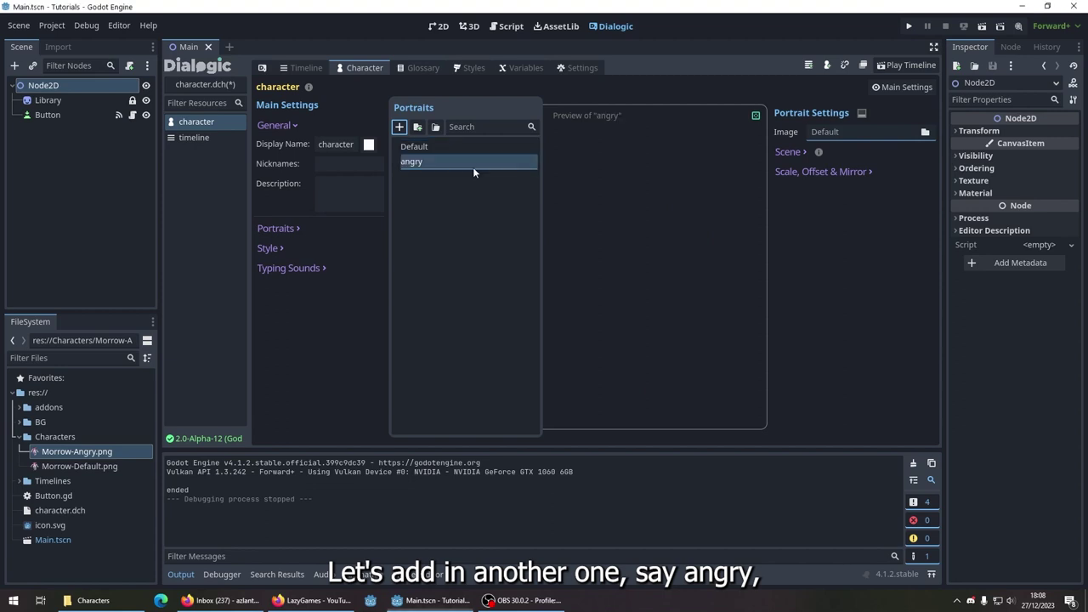
pyautogui.click(924, 133)
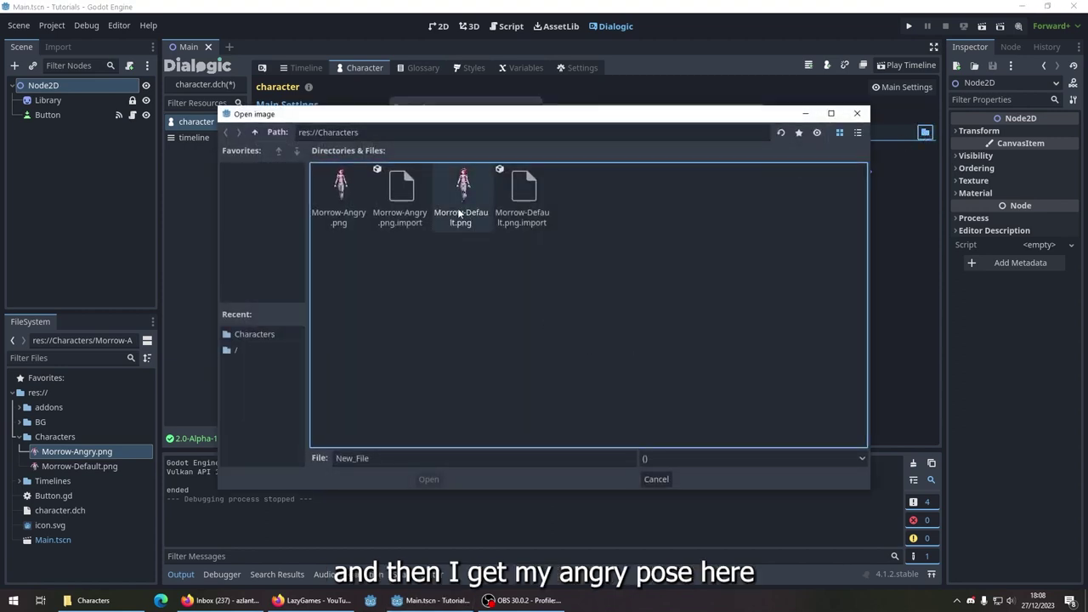
pyautogui.doubleClick(349, 212)
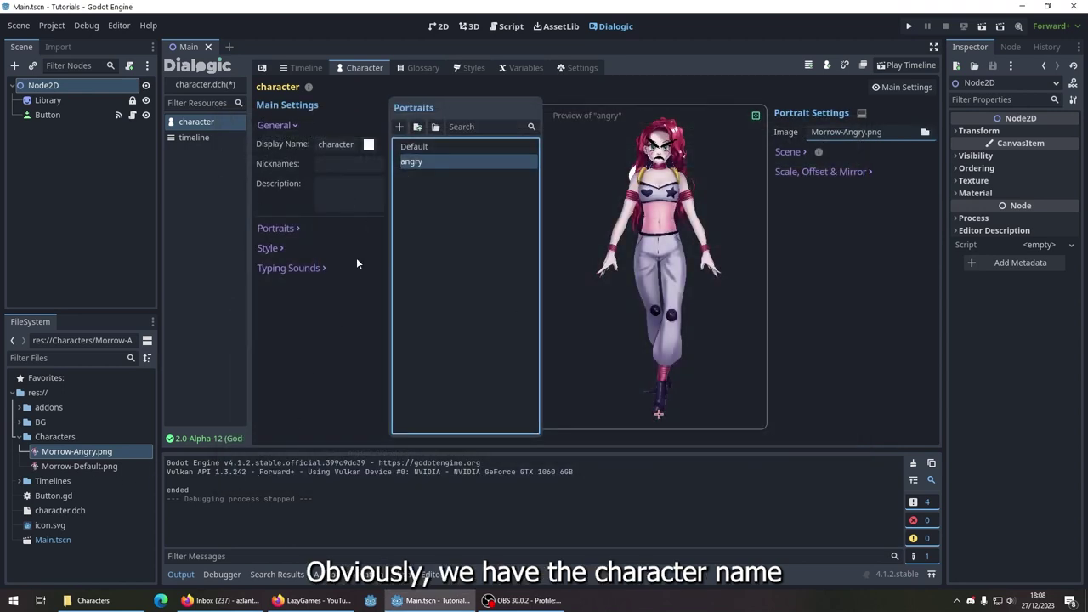
# Step: Examine the character's main settings: display name, colour, nicknames, description, default portrait, style and typing sounds
pyautogui.doubleClick(349, 144)
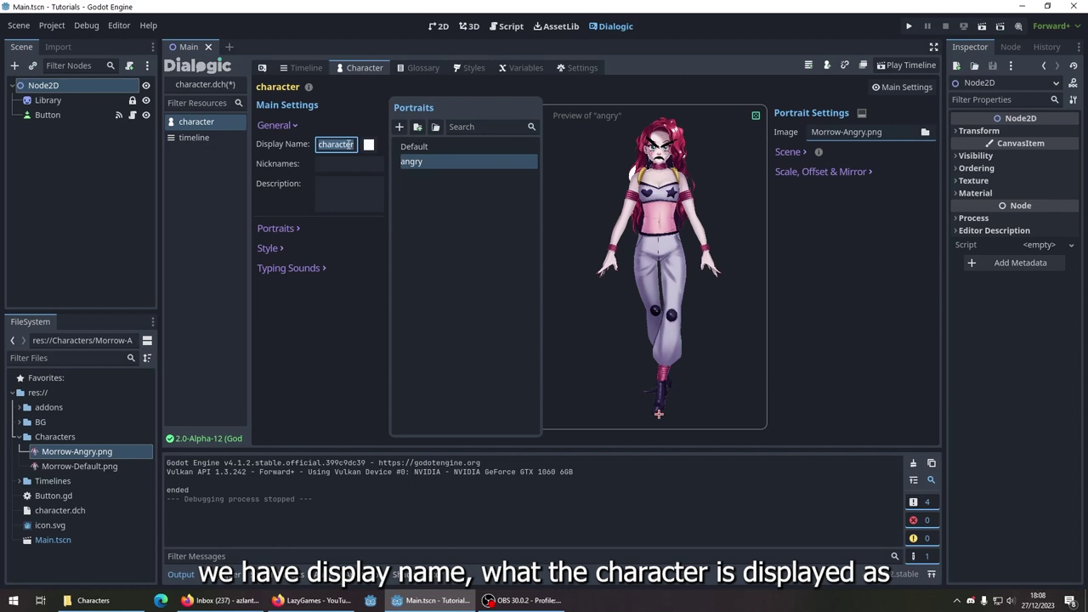
pyautogui.click(369, 146)
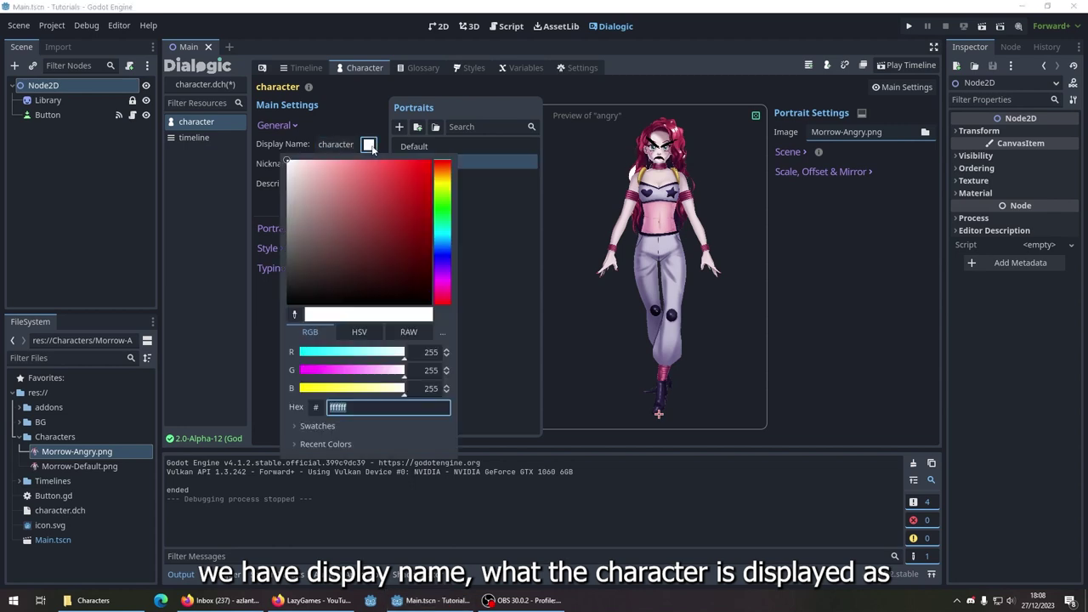
pyautogui.click(369, 145)
pyautogui.click(351, 166)
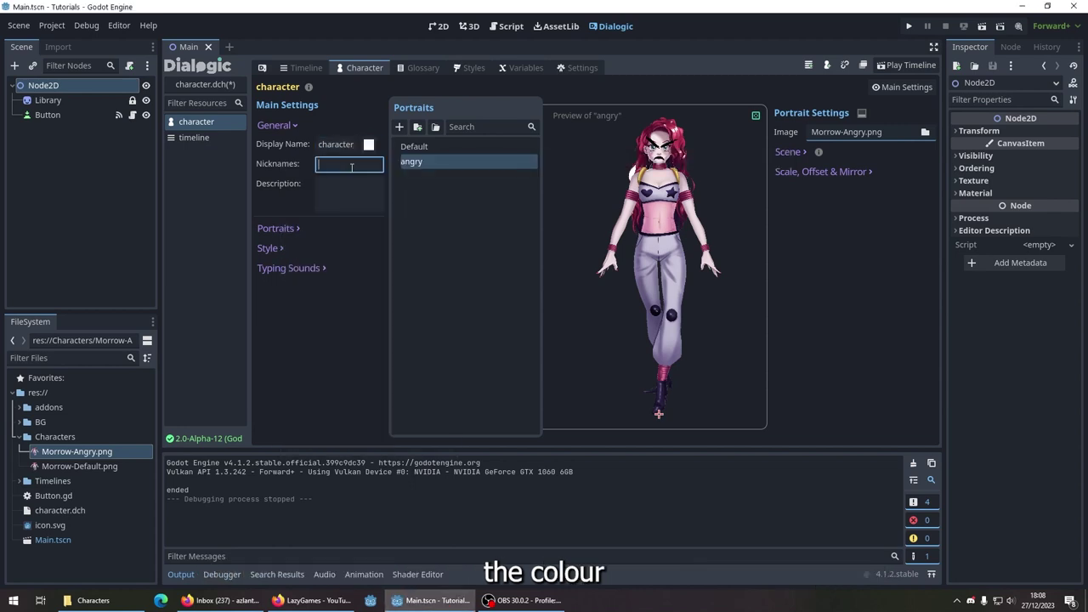
pyautogui.click(351, 204)
pyautogui.click(287, 230)
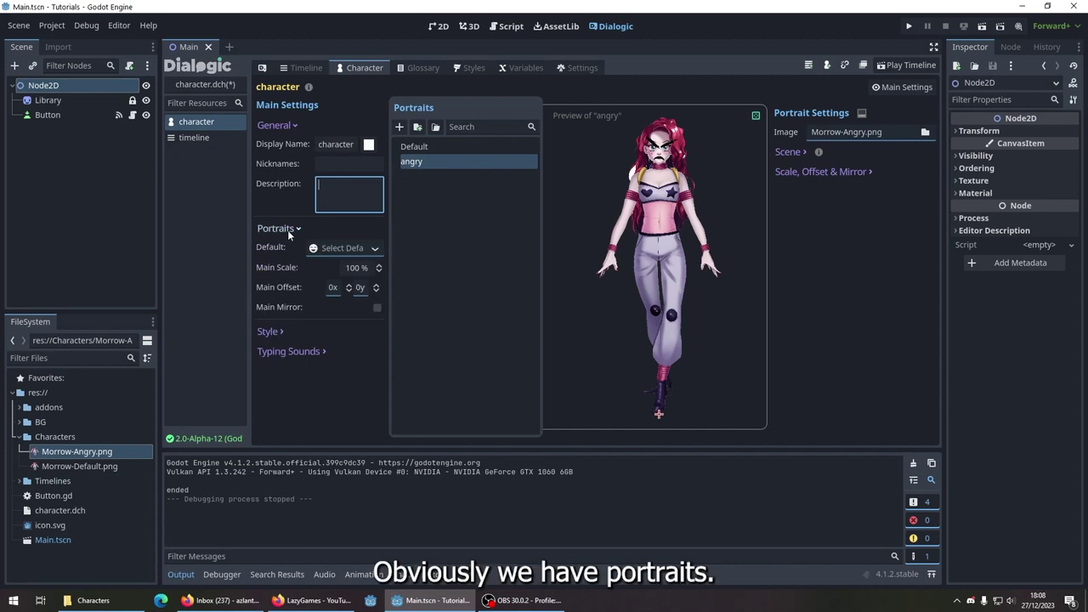
pyautogui.click(347, 248)
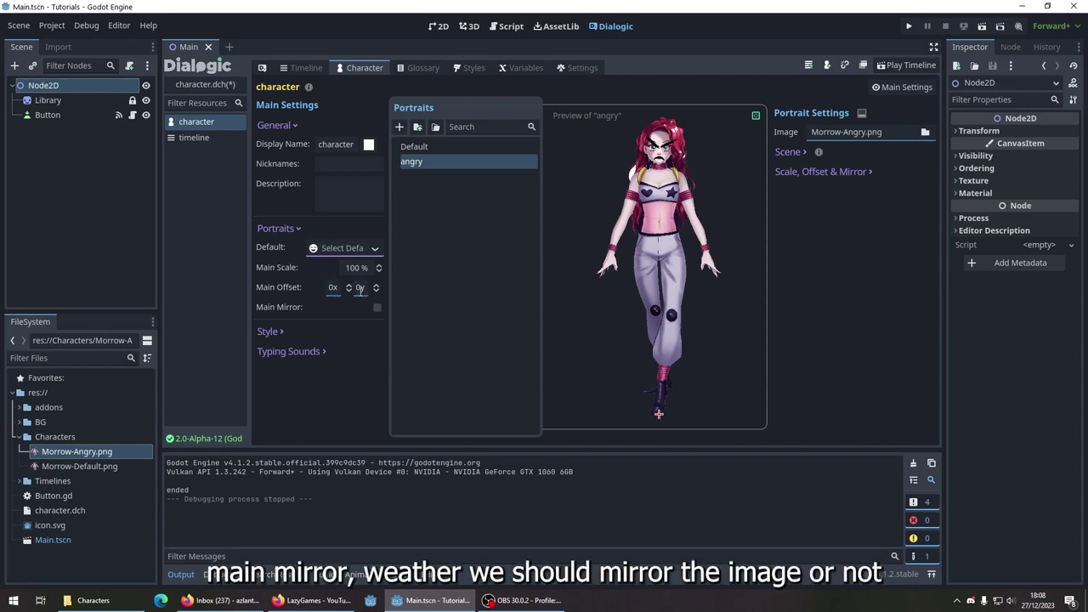
pyautogui.click(364, 248)
pyautogui.click(280, 331)
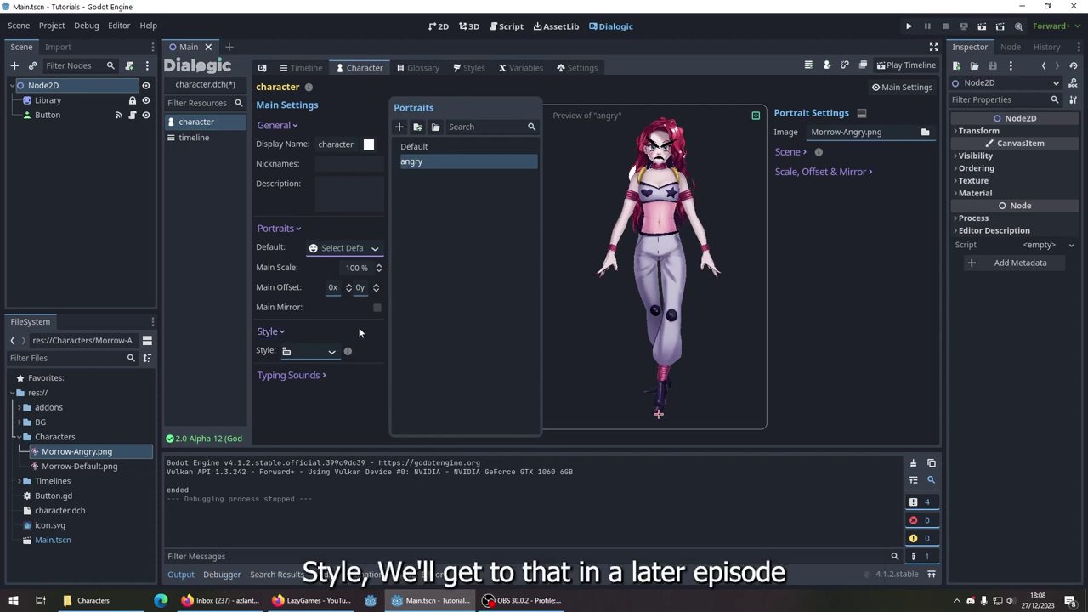
pyautogui.click(272, 331)
pyautogui.click(294, 351)
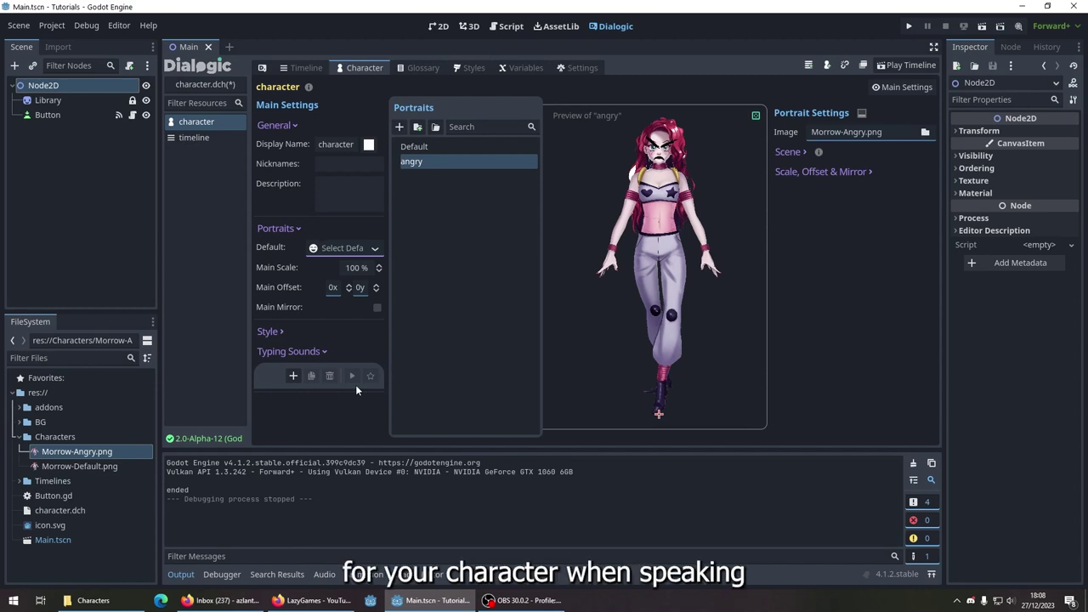
# Step: Add a Character join event to the timeline and move it above the Hello text event
pyautogui.click(193, 137)
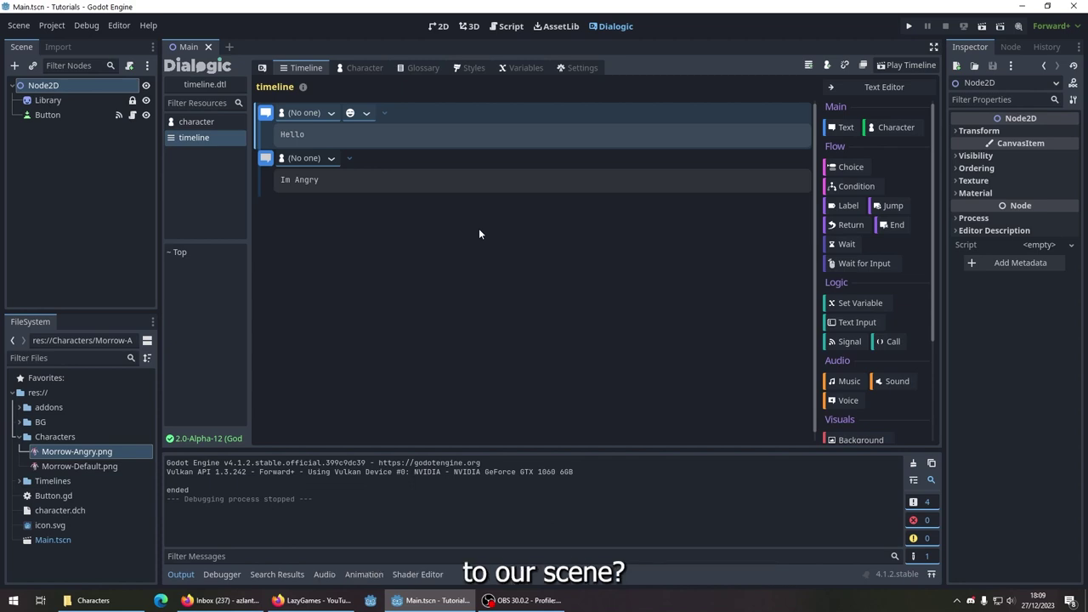
pyautogui.click(510, 218)
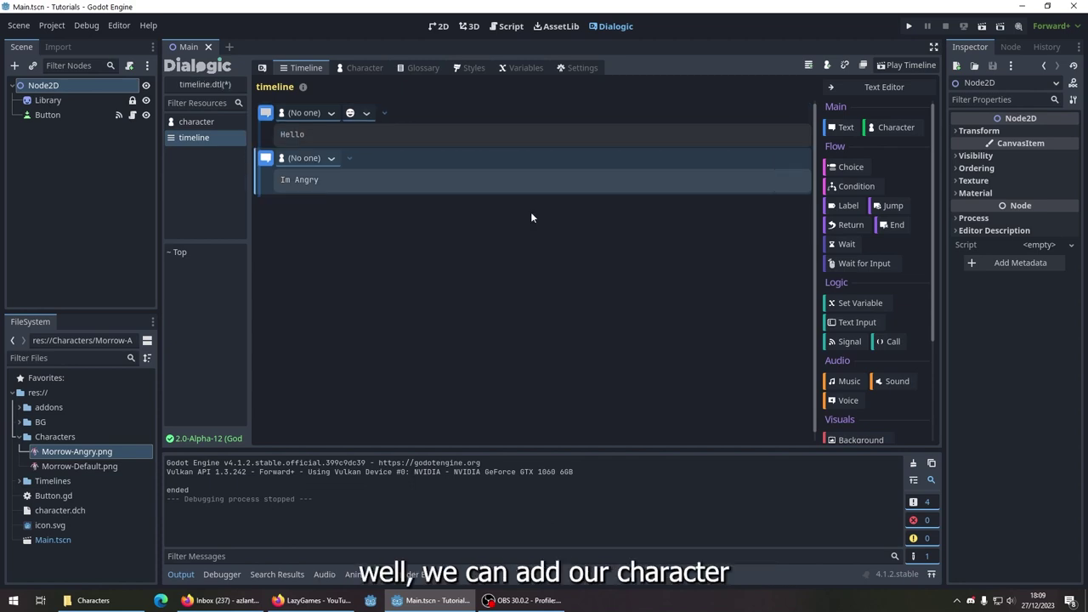
pyautogui.click(889, 128)
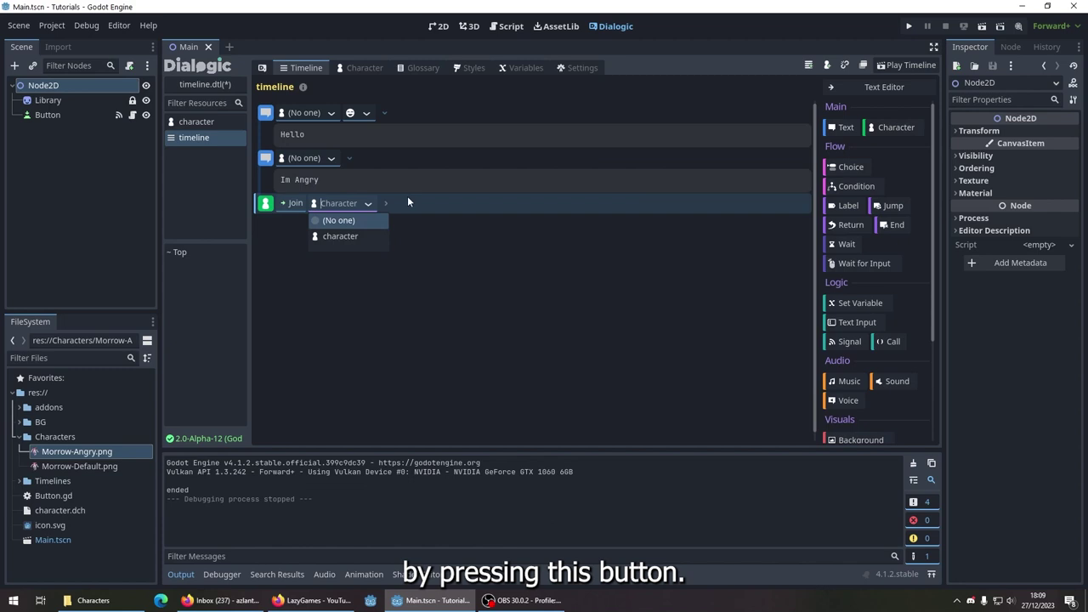
pyautogui.moveTo(408, 202); pyautogui.dragTo(430, 110)
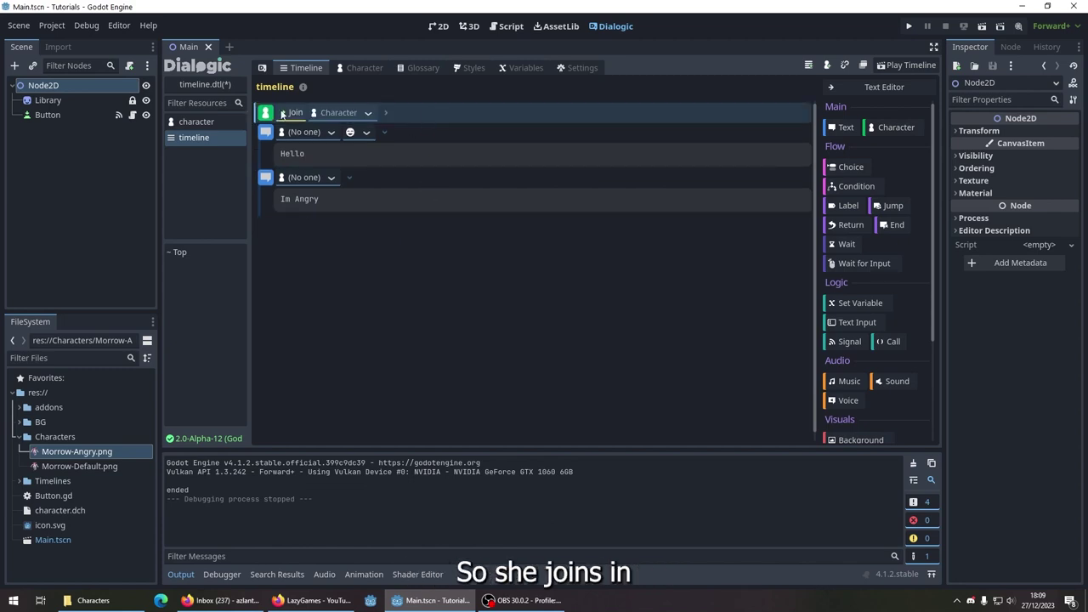
# Step: Set the Join event to use character with the Default portrait
pyautogui.click(340, 113)
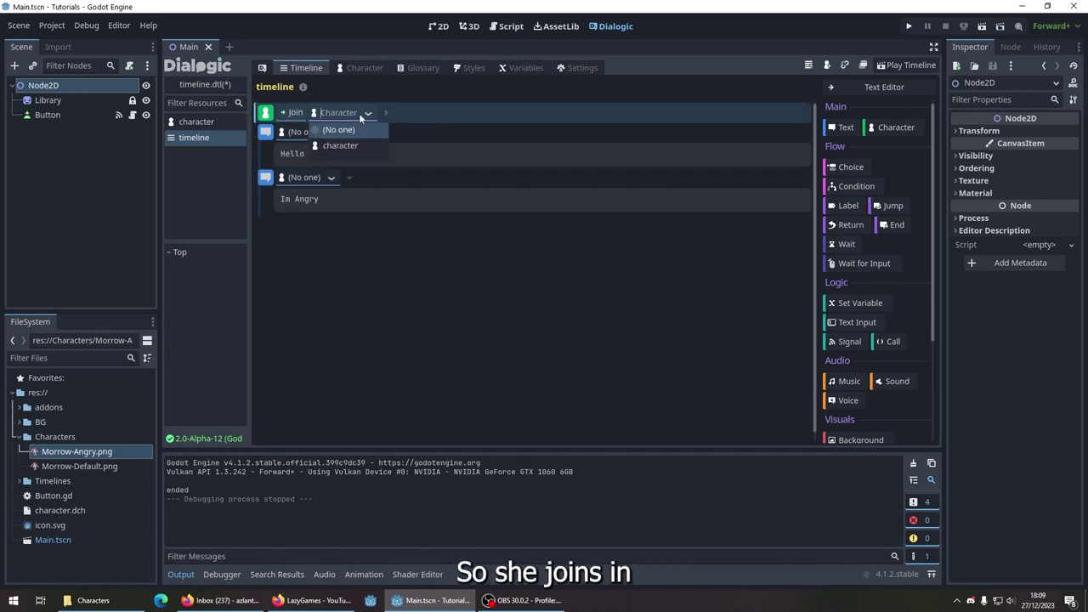
pyautogui.click(344, 144)
pyautogui.click(404, 113)
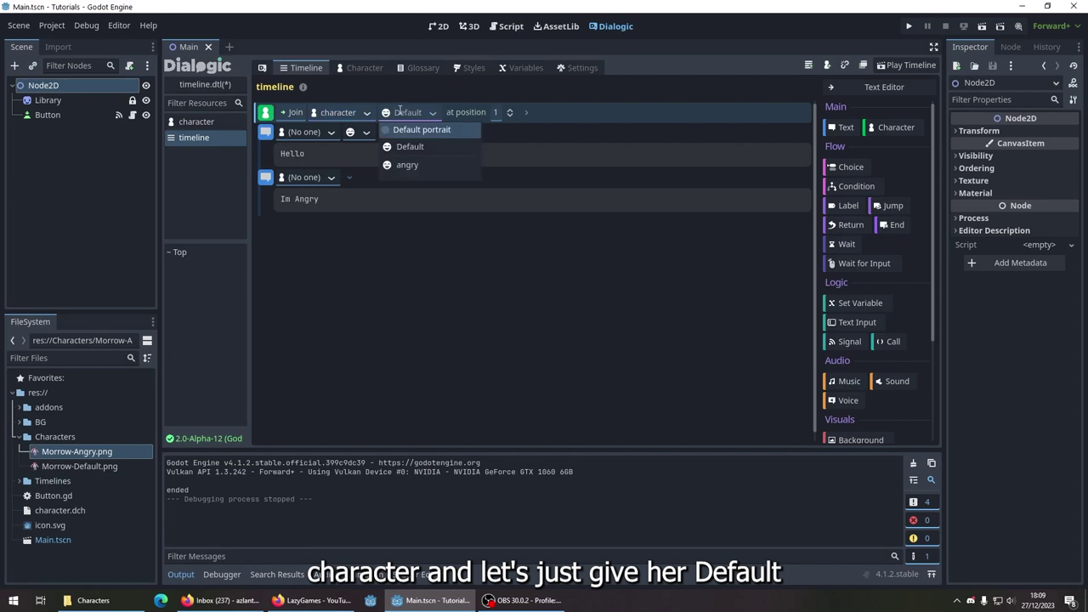
pyautogui.click(413, 148)
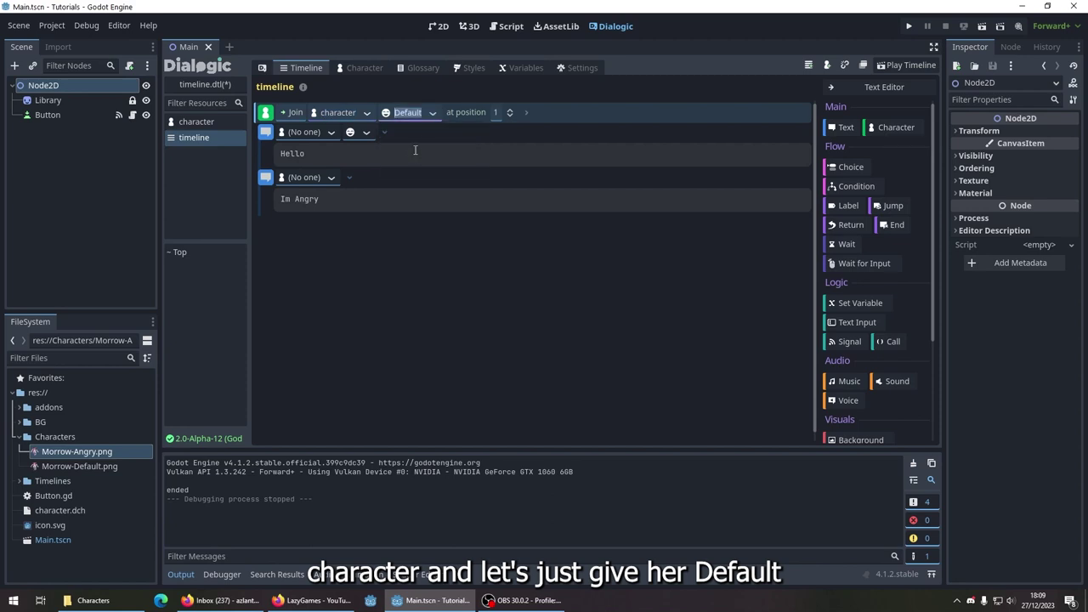
pyautogui.click(497, 113)
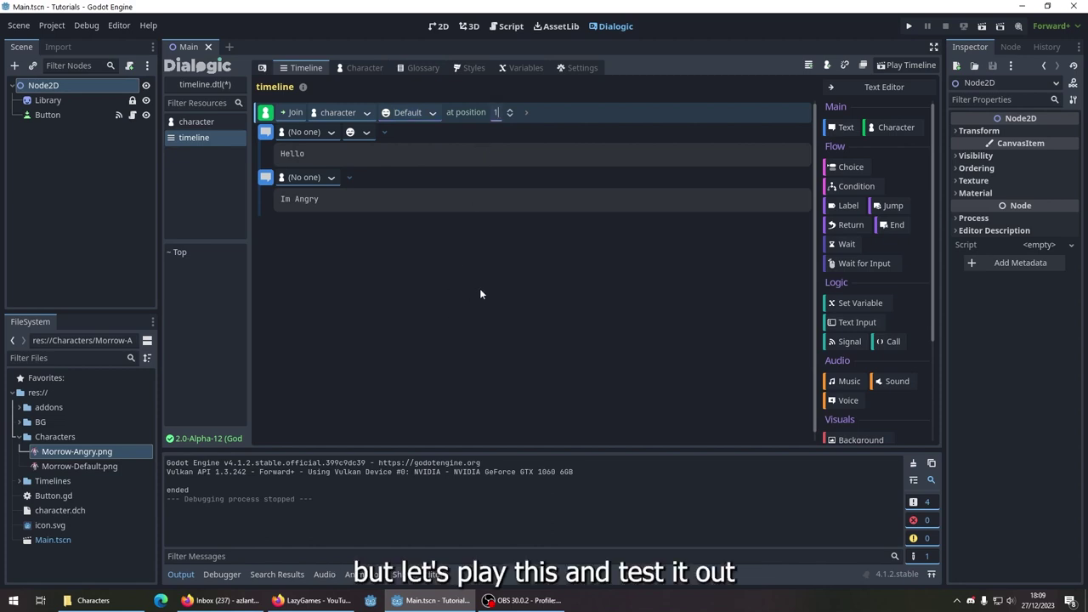
# Step: Run the project, play through the dialogue to check how the character joins, and close the game window
pyautogui.press('F5')
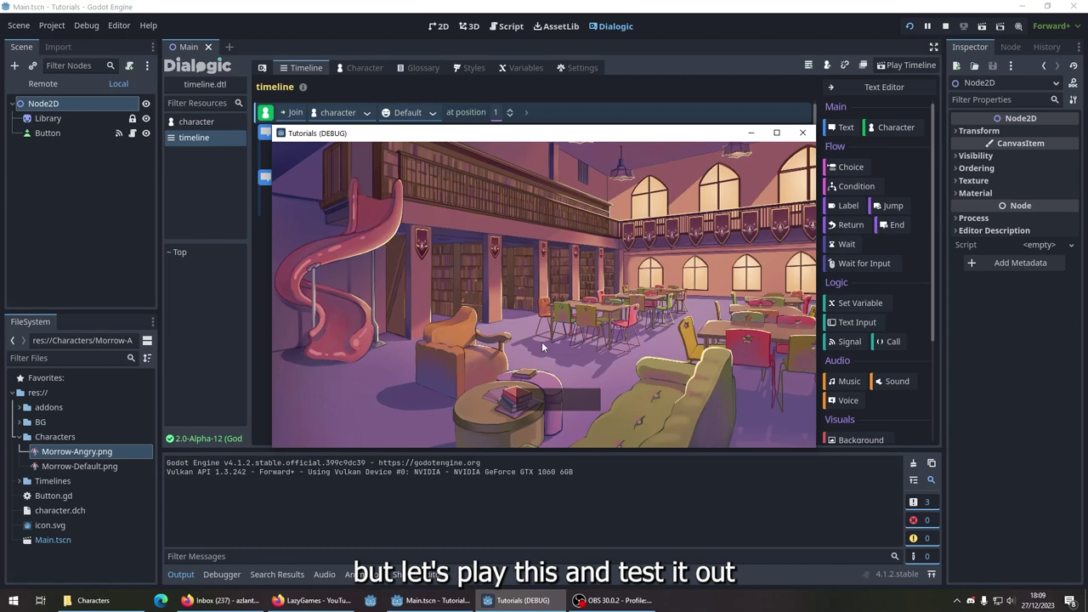
pyautogui.click(561, 405)
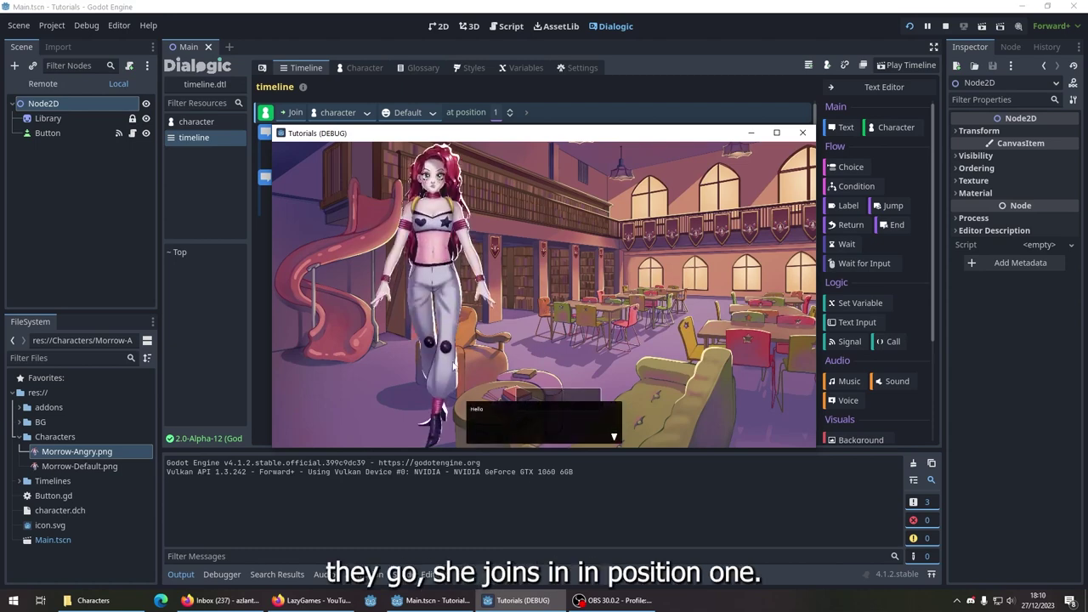
pyautogui.click(525, 415)
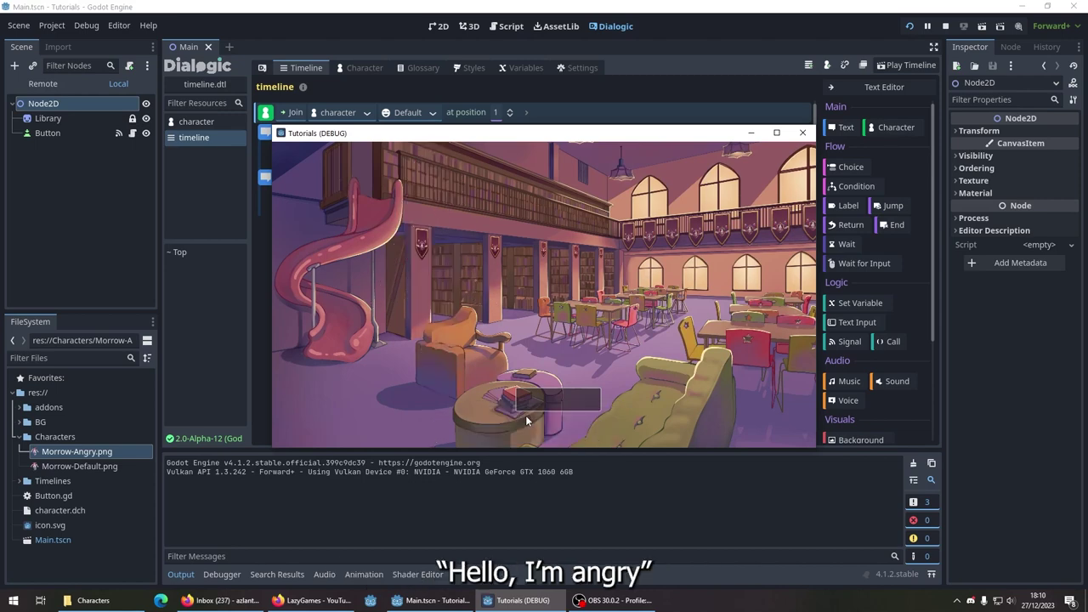
pyautogui.click(801, 134)
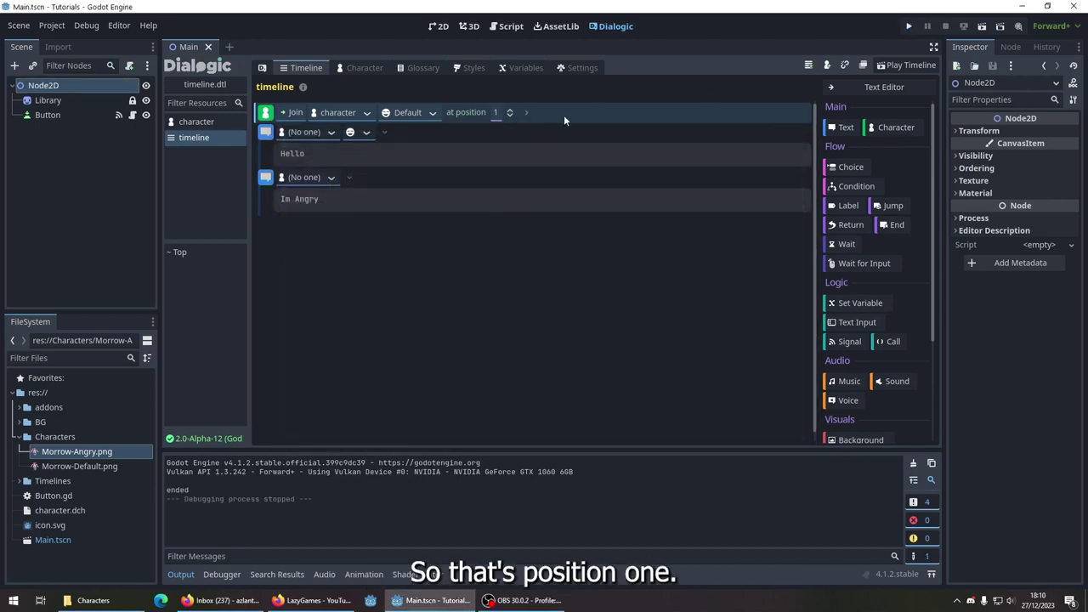
# Step: Set the Join event's position to 2 and test the dialogue in a project run
pyautogui.press('BackSpace')
pyautogui.write('2')
pyautogui.press('F5')
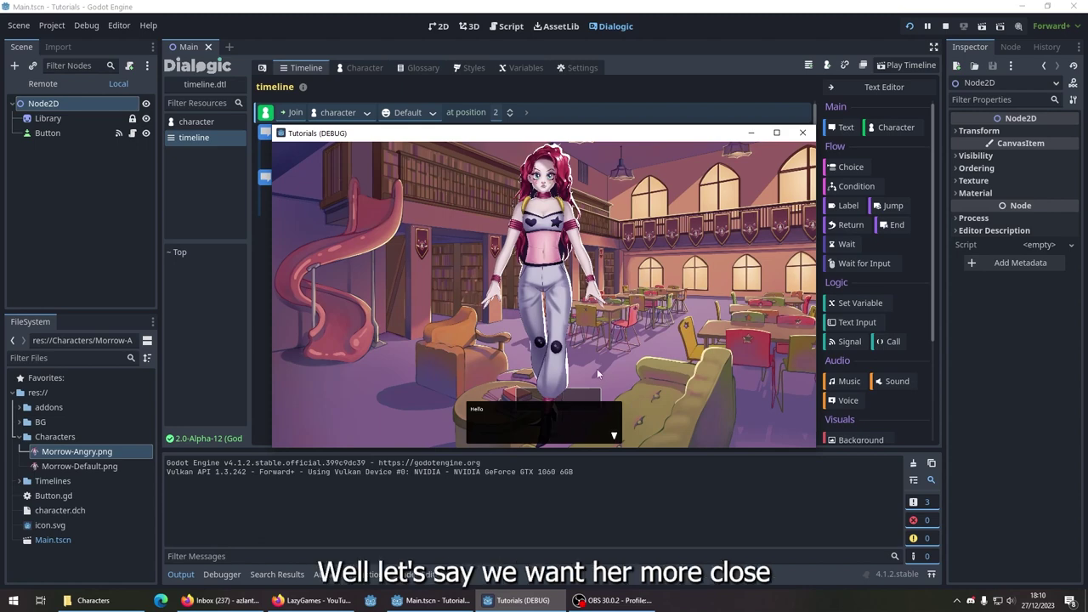
pyautogui.click(561, 411)
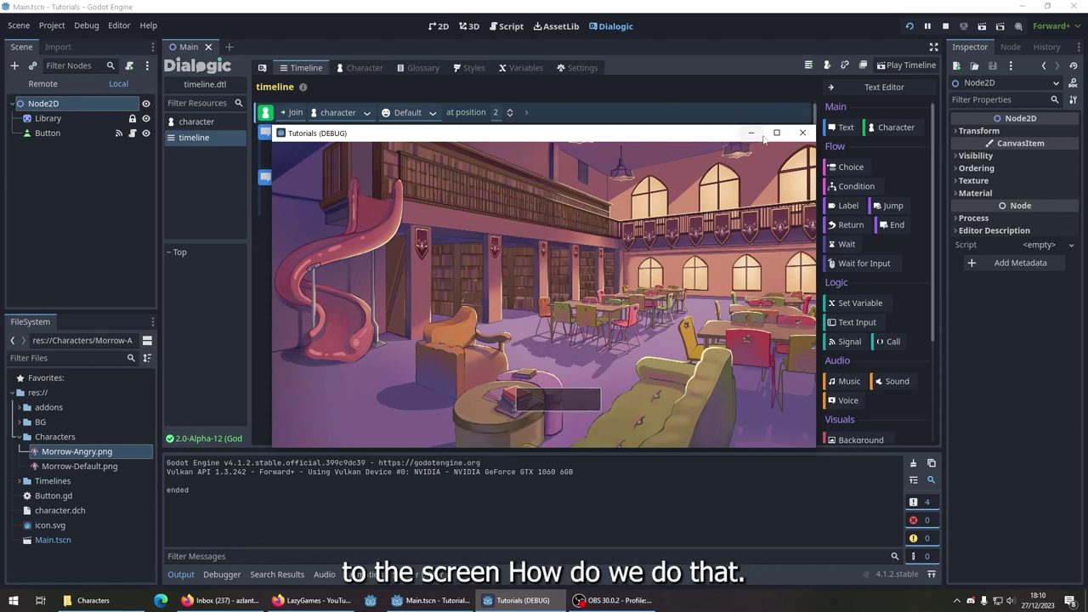
pyautogui.click(803, 134)
# Step: Open the character's settings and set the Default portrait's scale to 150 %
pyautogui.click(364, 68)
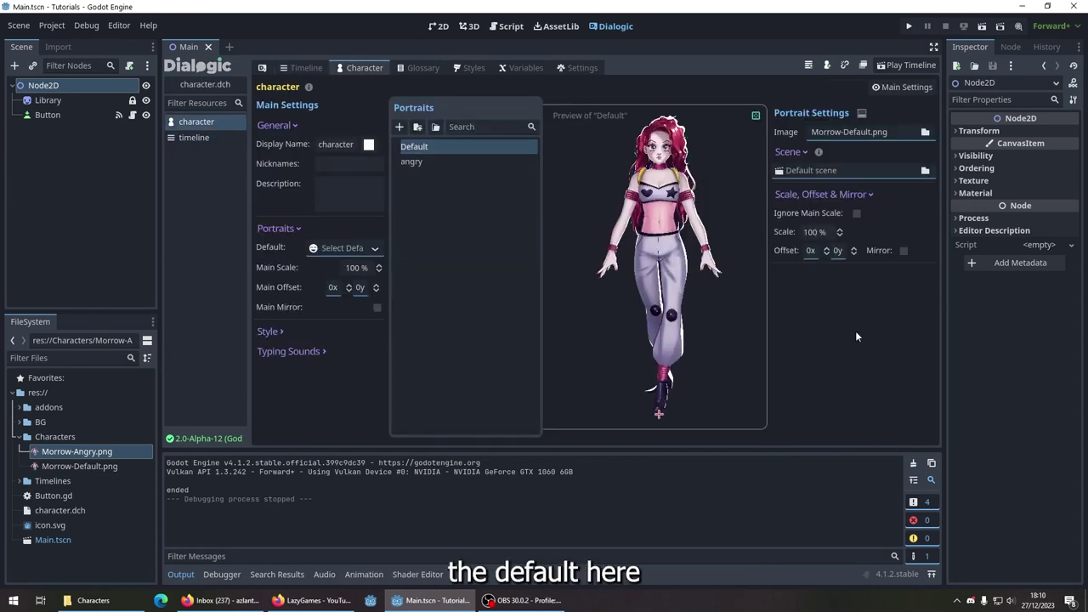
pyautogui.click(821, 231)
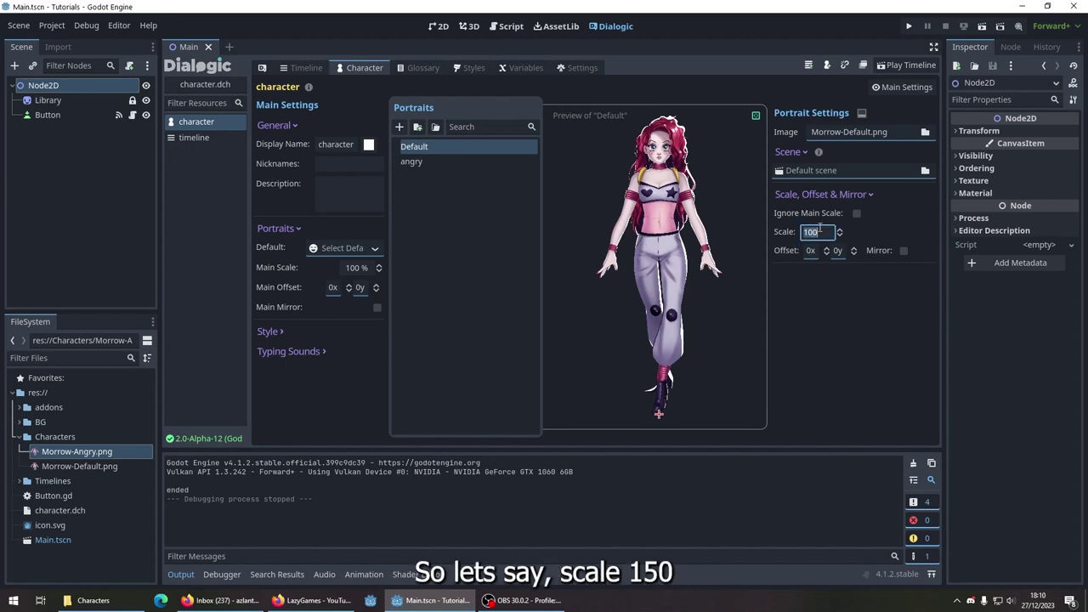
pyautogui.write('150')
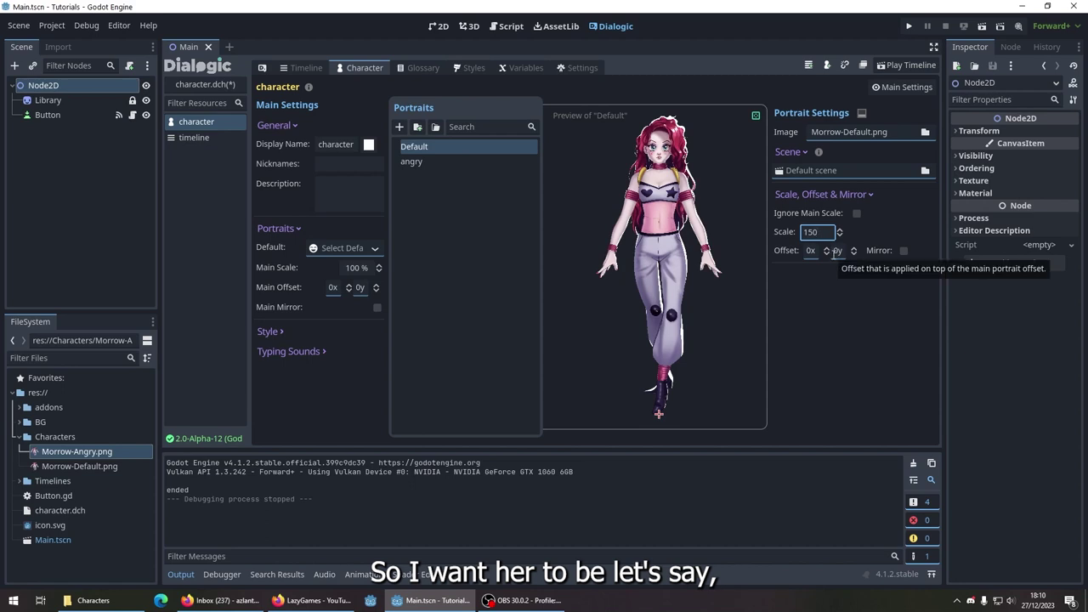
# Step: Set the Default portrait's vertical offset to 500 and check the framing in a project run
pyautogui.click(837, 250)
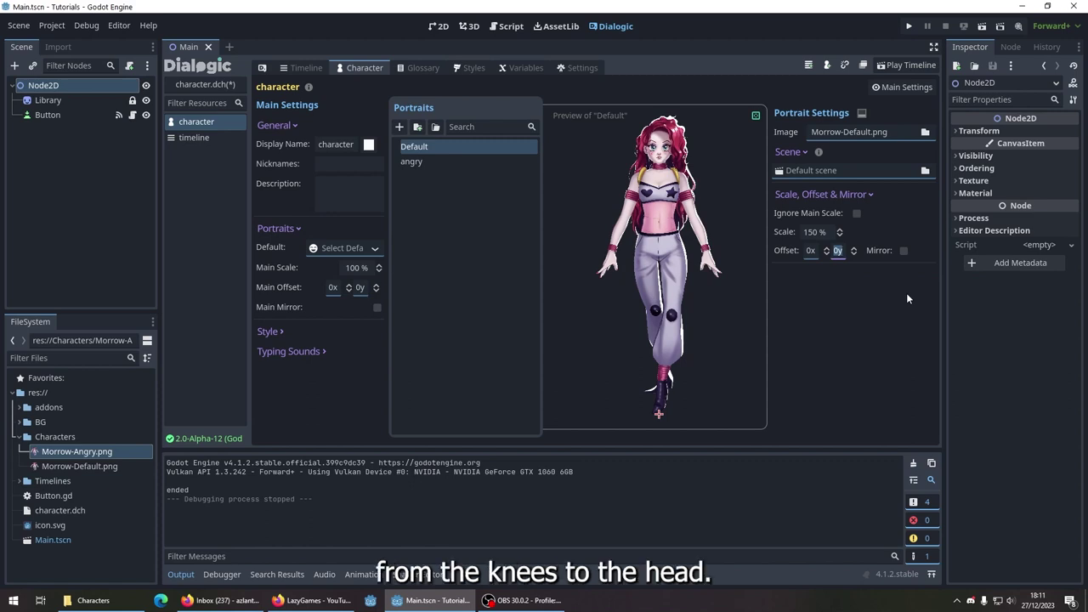
pyautogui.write('500')
pyautogui.press('F5')
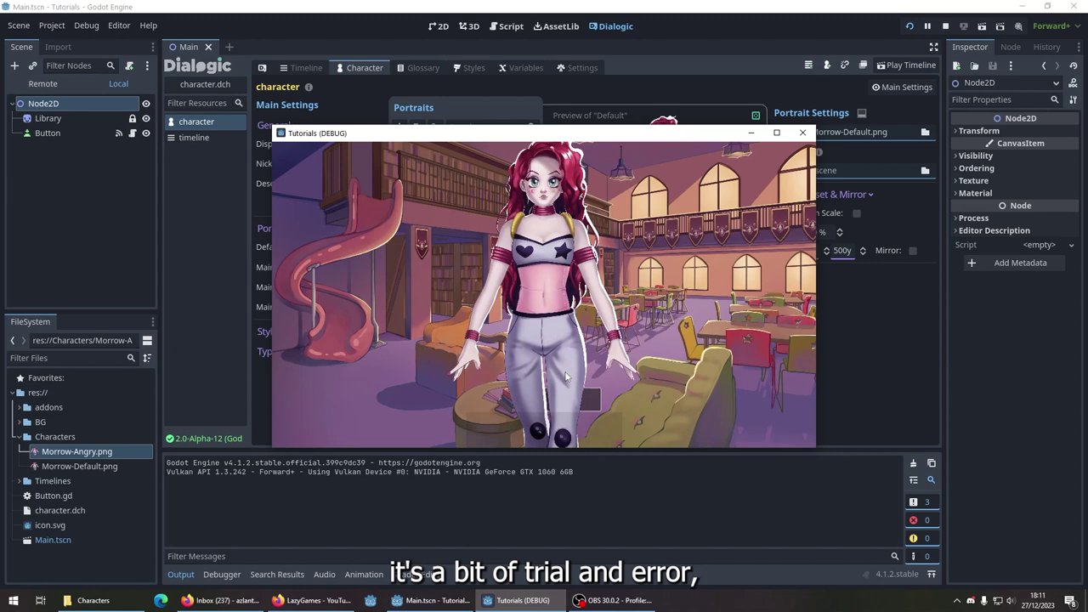
pyautogui.click(803, 133)
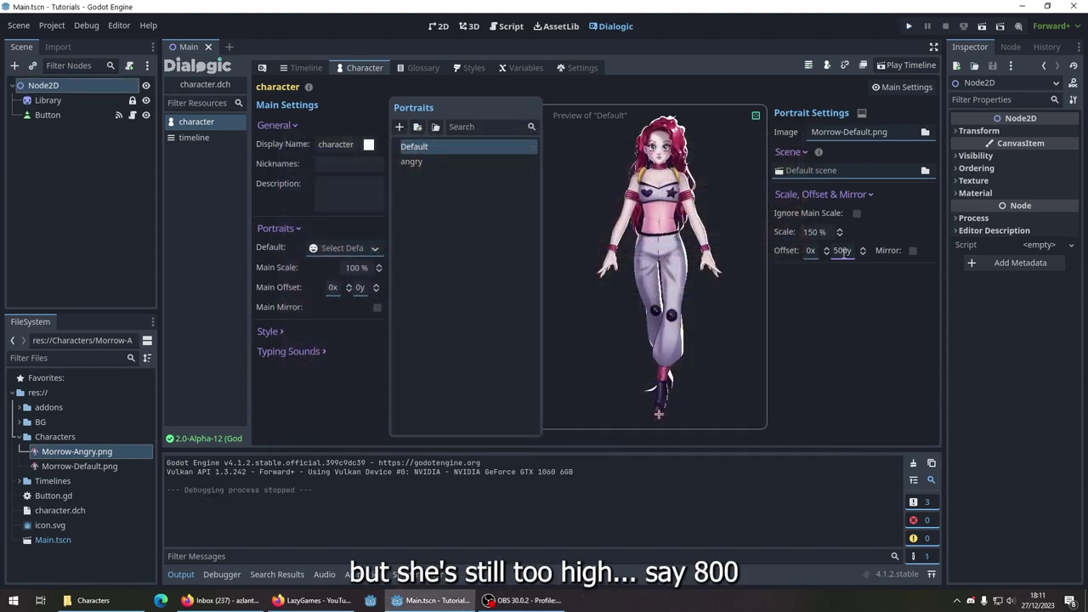
# Step: Set the Default portrait's vertical offset to 800 and play through the dialogue in a project run
pyautogui.click(842, 251)
pyautogui.write('800')
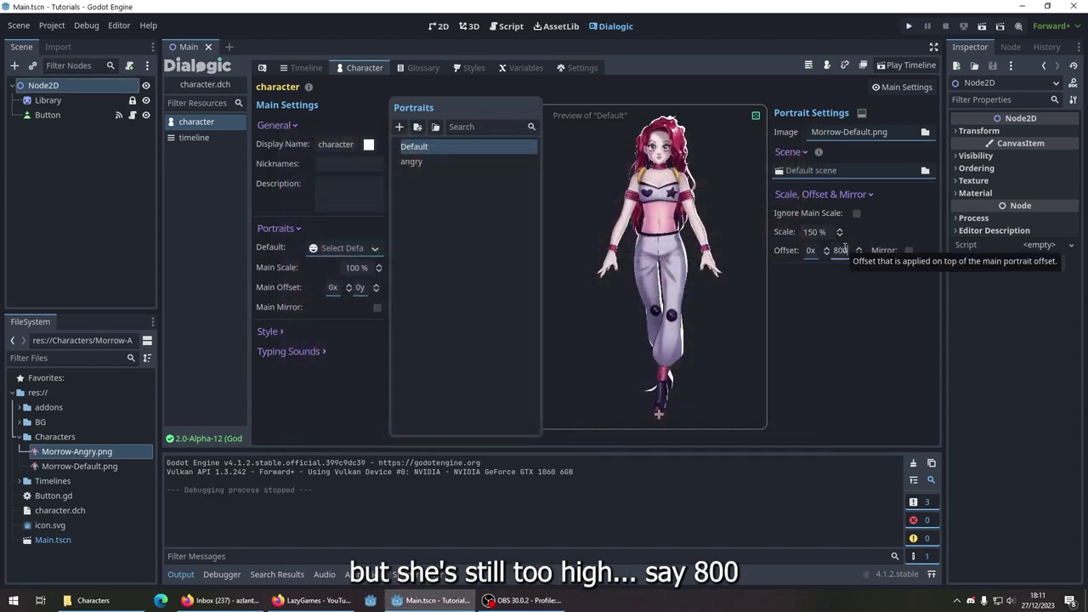
pyautogui.press('F5')
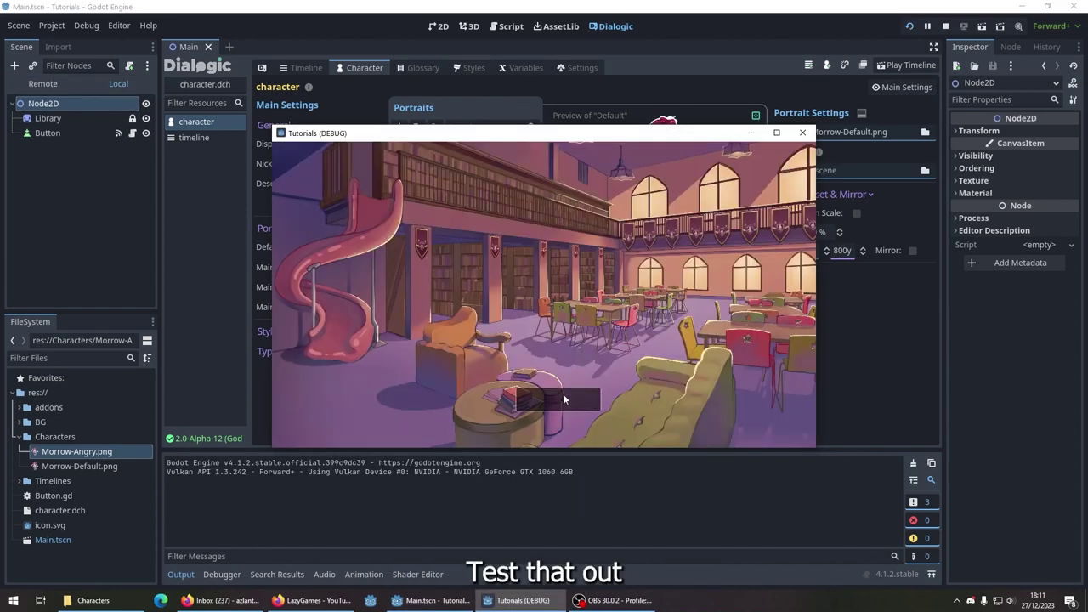
pyautogui.click(563, 394)
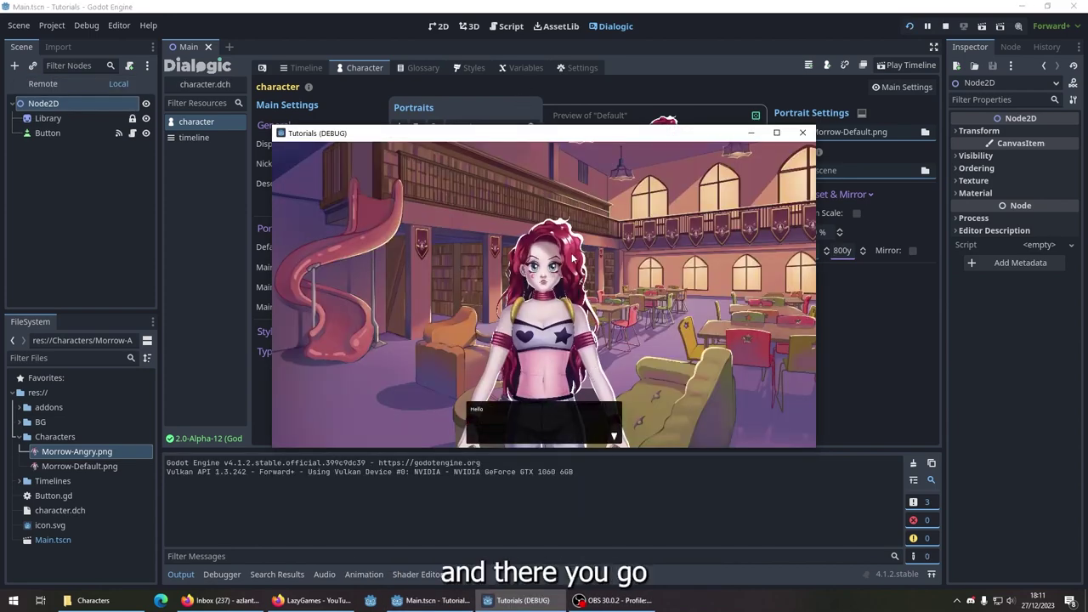
pyautogui.click(584, 418)
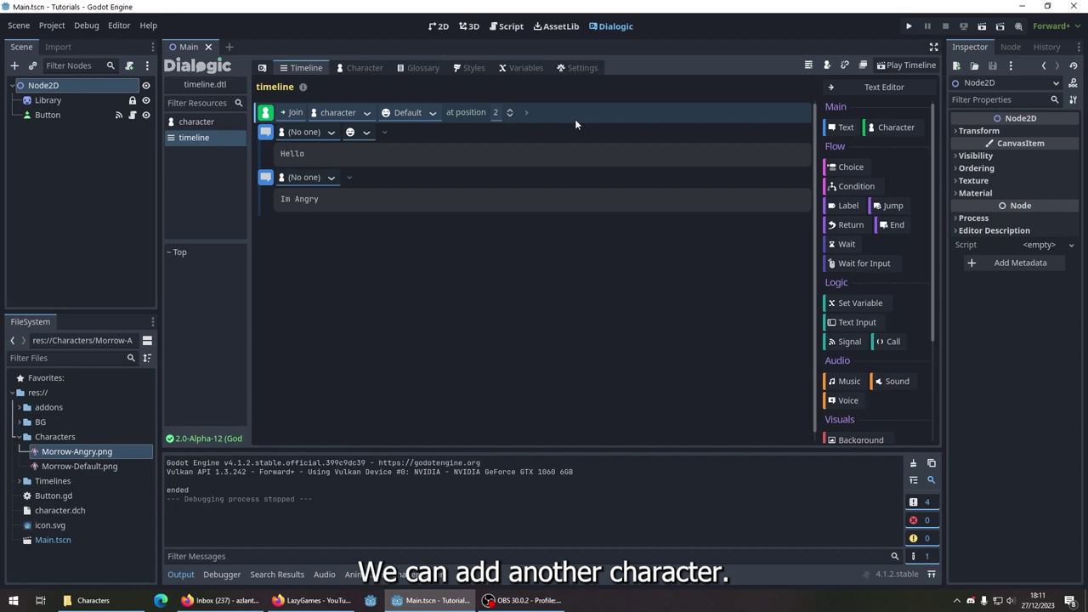
# Step: Add a second Character event to the timeline and place it between the Hello and Im Angry text events
pyautogui.click(889, 127)
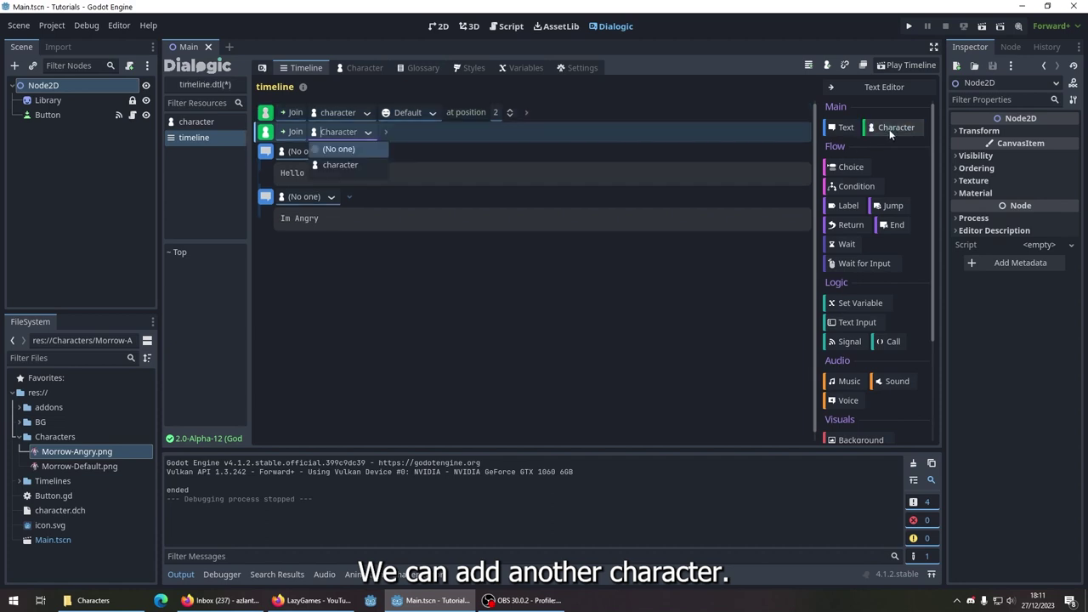
pyautogui.click(484, 139)
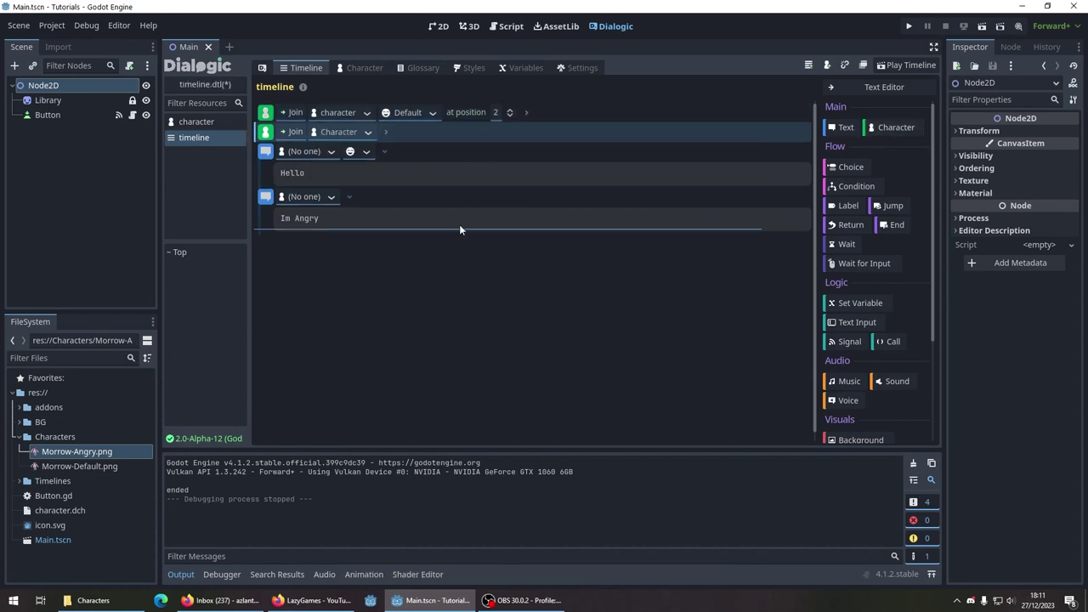
pyautogui.moveTo(459, 229); pyautogui.dragTo(470, 188)
# Step: Change the new Character event from Join to Update and assign it to character
pyautogui.click(347, 177)
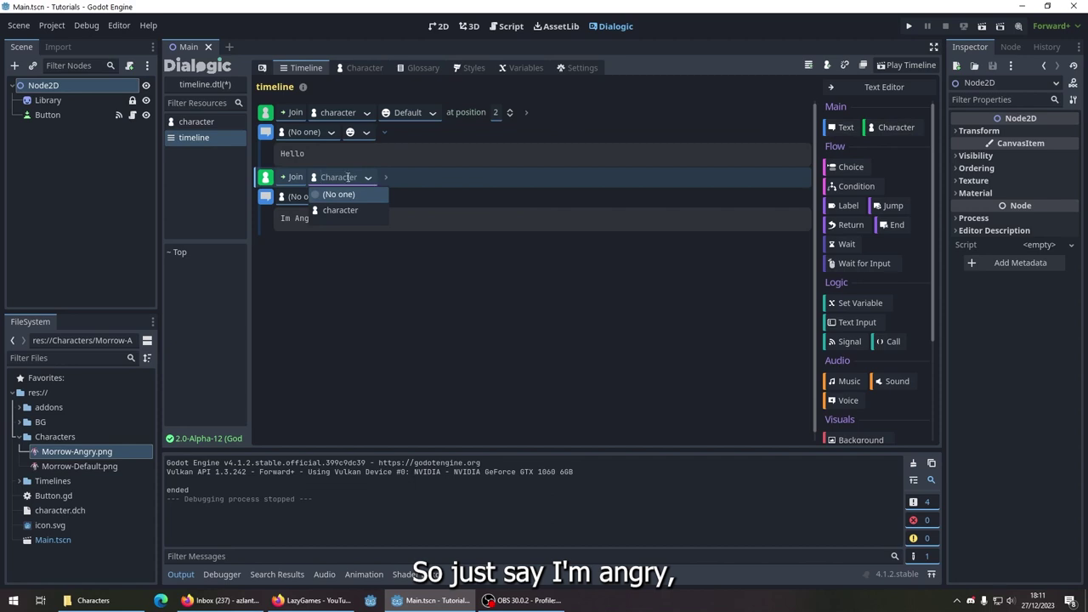
pyautogui.click(293, 178)
pyautogui.click(304, 224)
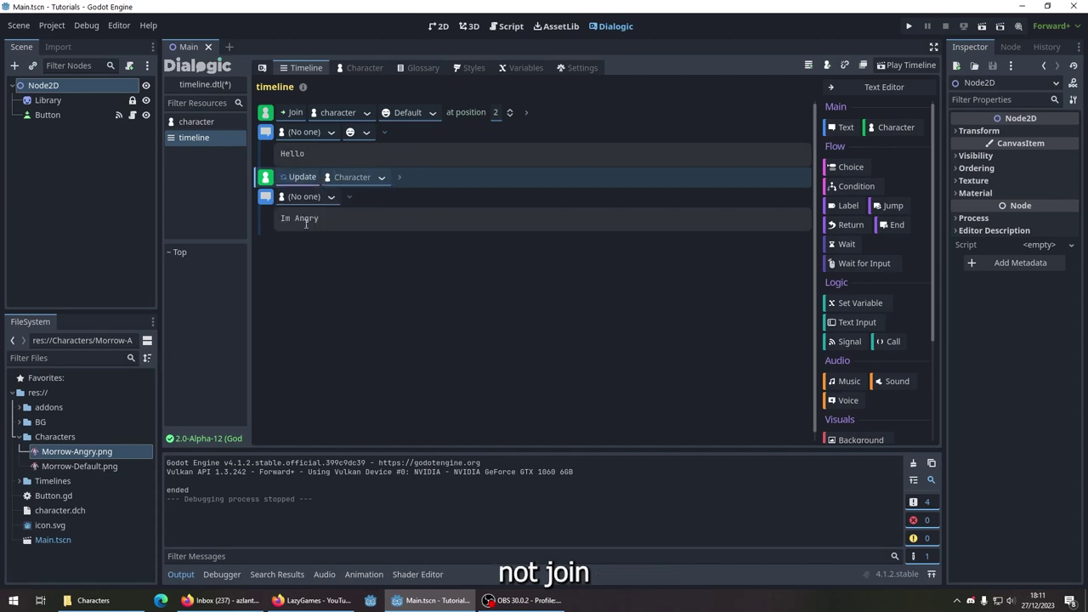
pyautogui.click(351, 177)
pyautogui.click(362, 209)
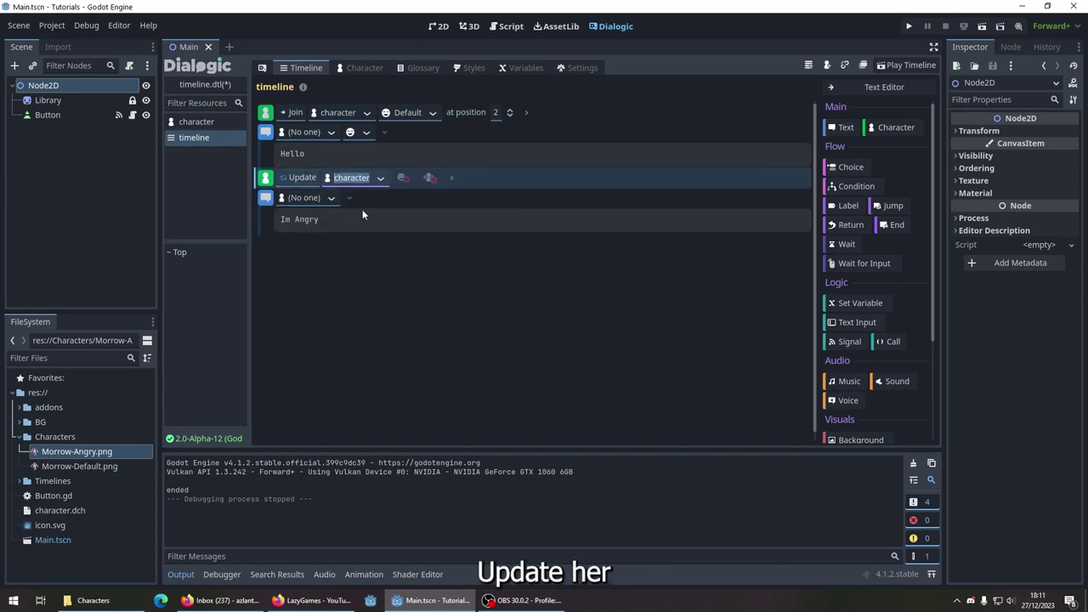
# Step: Enable the portrait change in the Update event and choose the angry portrait
pyautogui.click(406, 179)
pyautogui.click(433, 180)
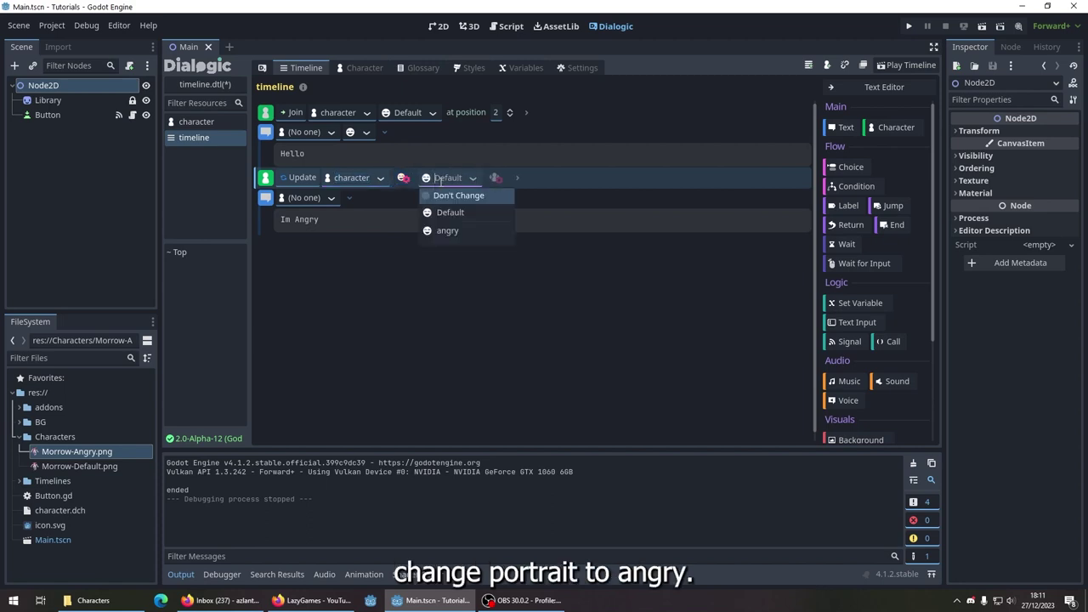
pyautogui.click(448, 230)
# Step: Have the Update event move the character to position 1 with the Bounce animation
pyautogui.click(516, 178)
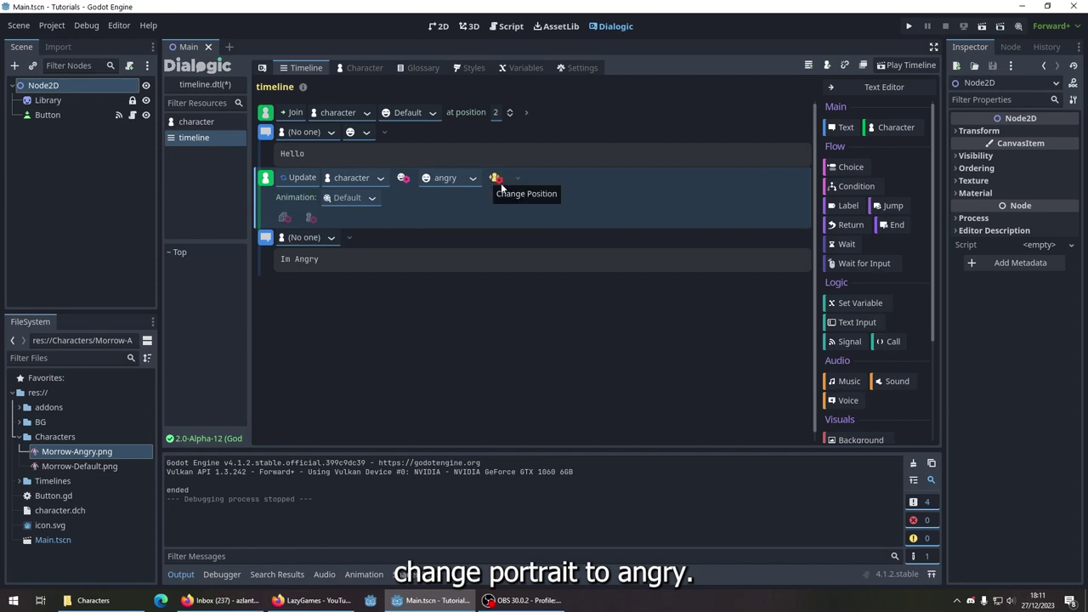
pyautogui.click(495, 180)
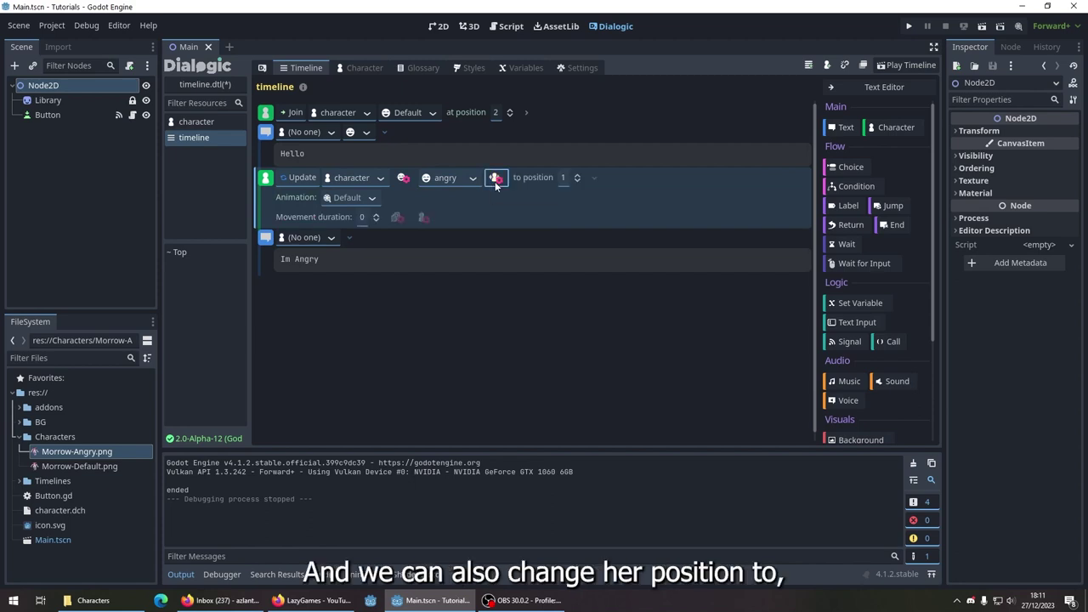
pyautogui.click(564, 177)
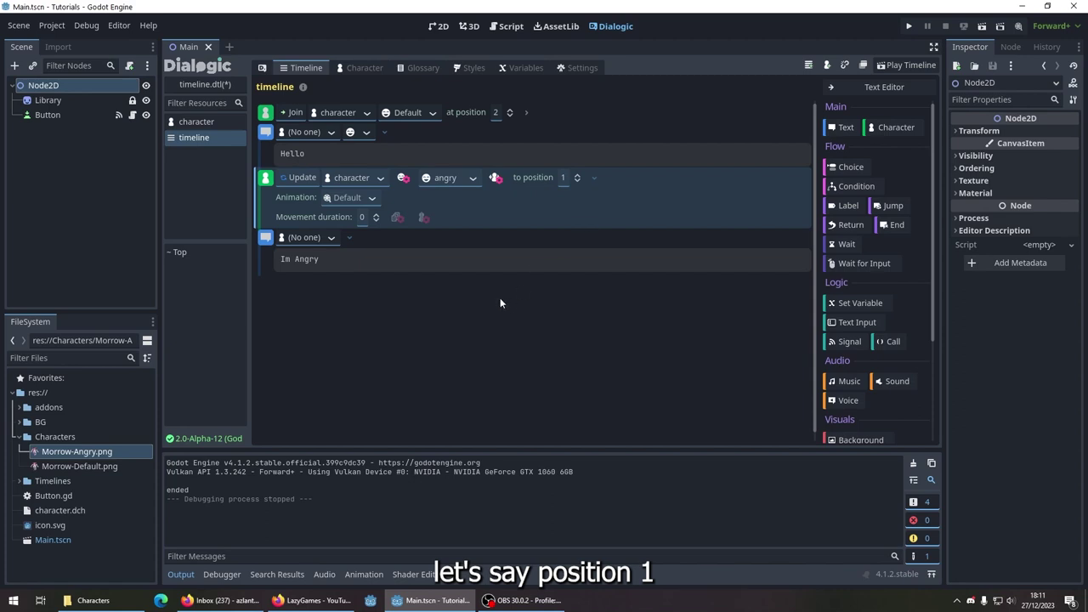
pyautogui.click(350, 197)
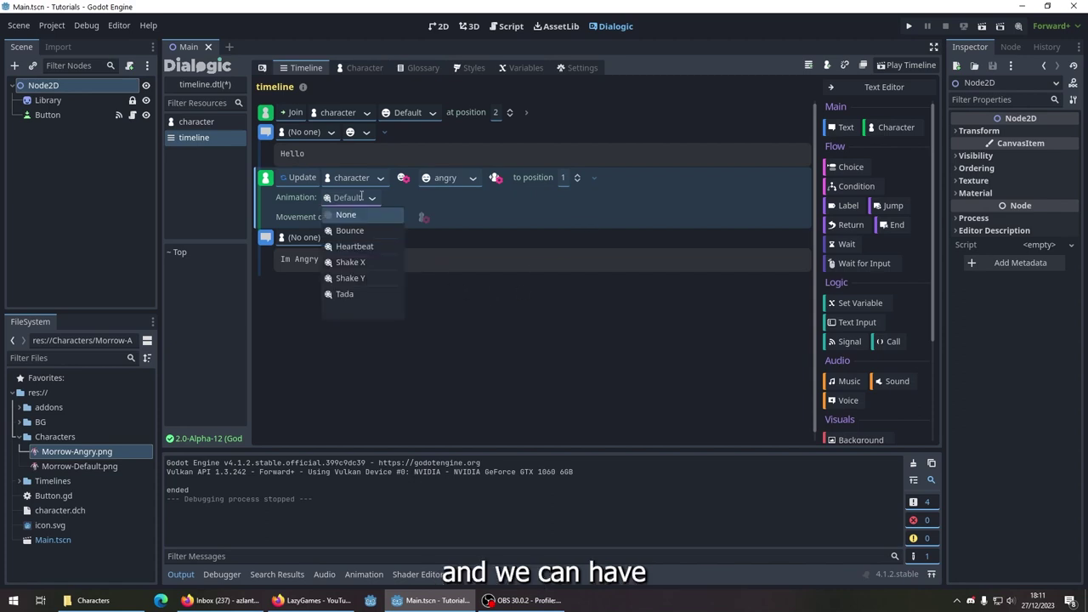
pyautogui.click(370, 230)
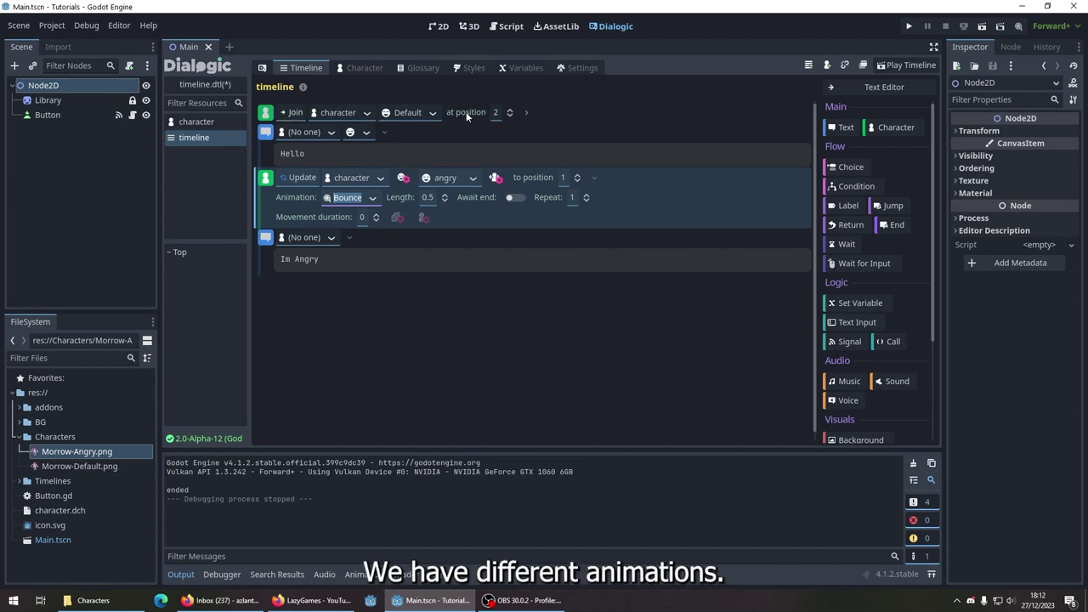
# Step: Unfold the Join event's settings and set its animation to Slide In Down
pyautogui.click(526, 112)
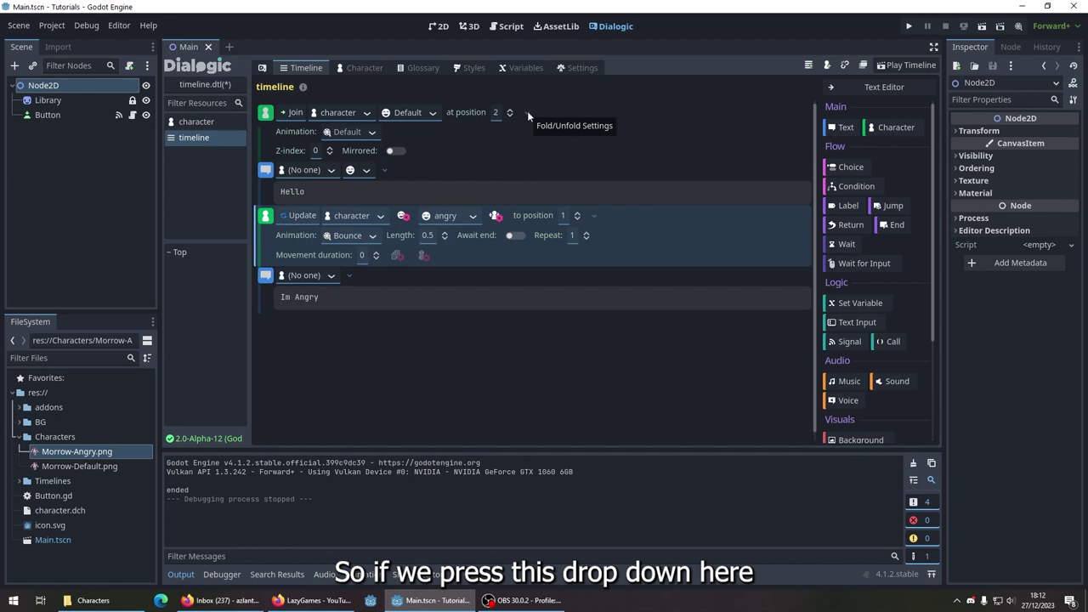
pyautogui.click(370, 132)
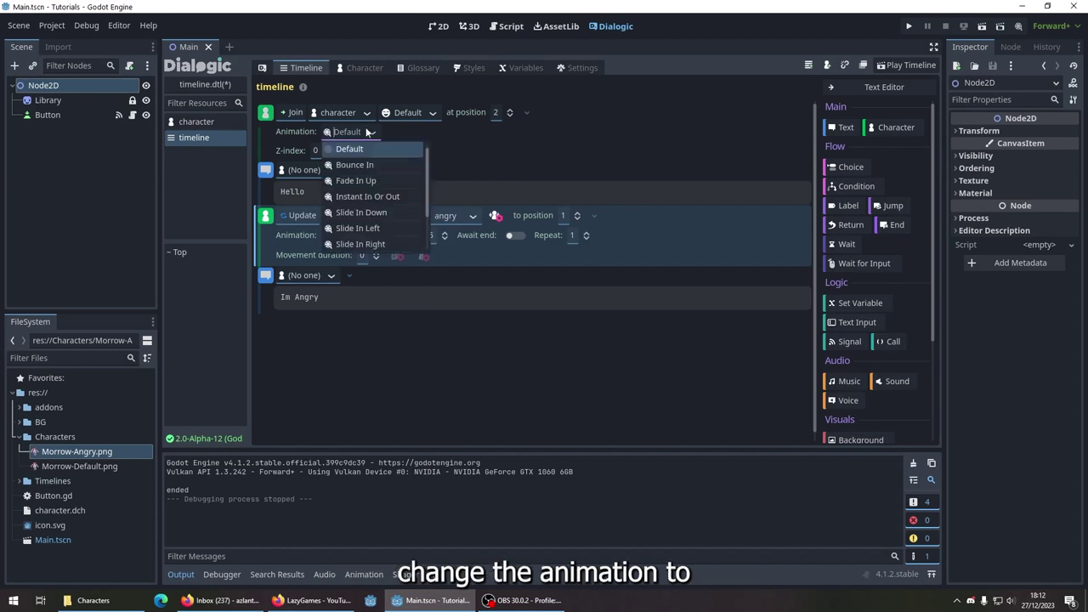
pyautogui.click(387, 211)
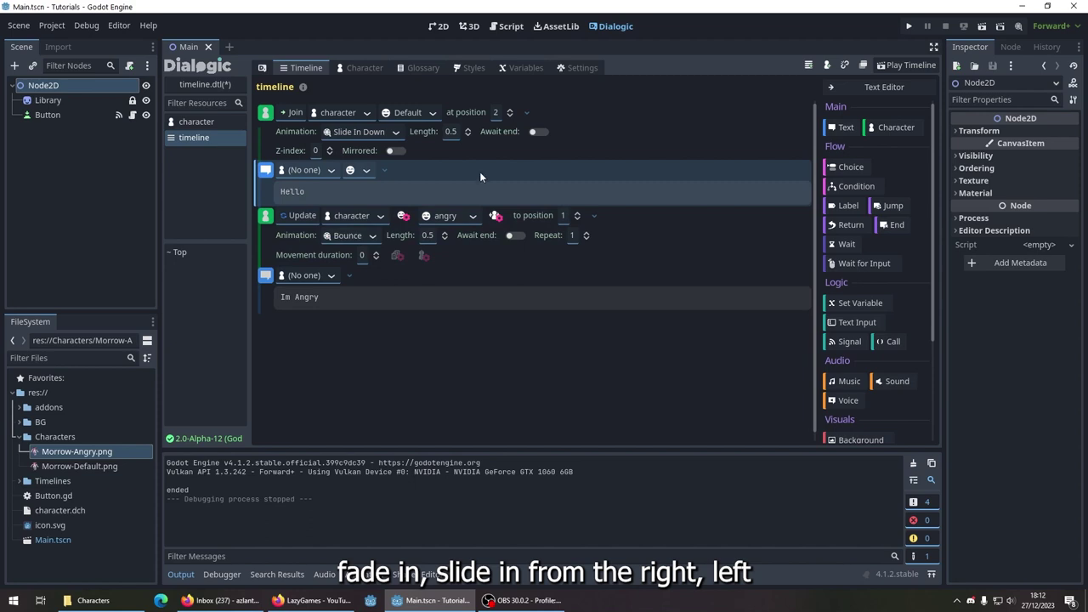
# Step: Run the project, play through both dialogue lines to check the join and update animations, and close the game window
pyautogui.press('F5')
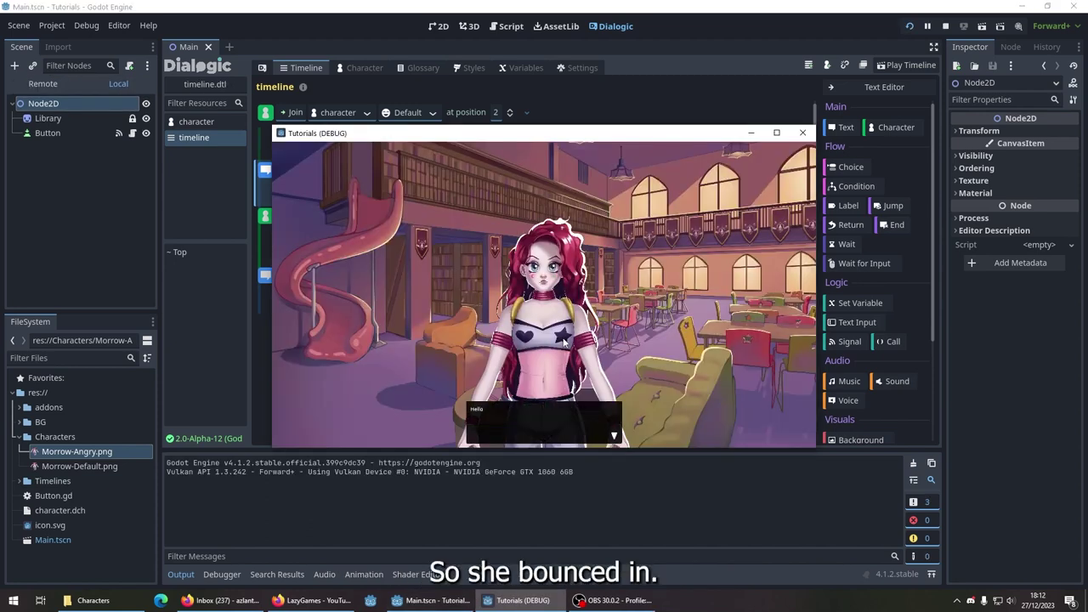
pyautogui.click(563, 341)
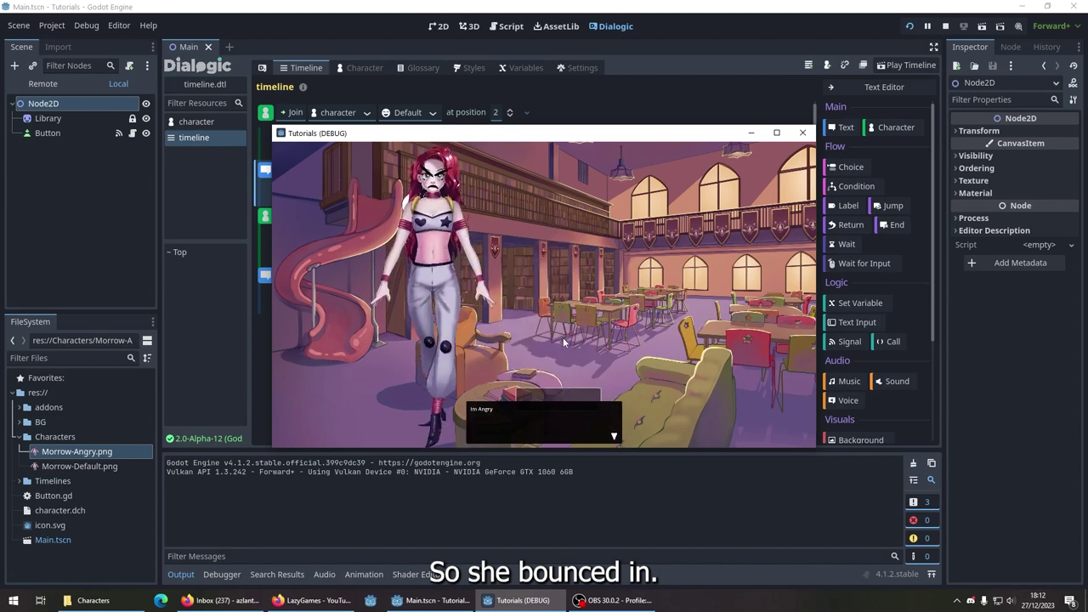
pyautogui.click(564, 341)
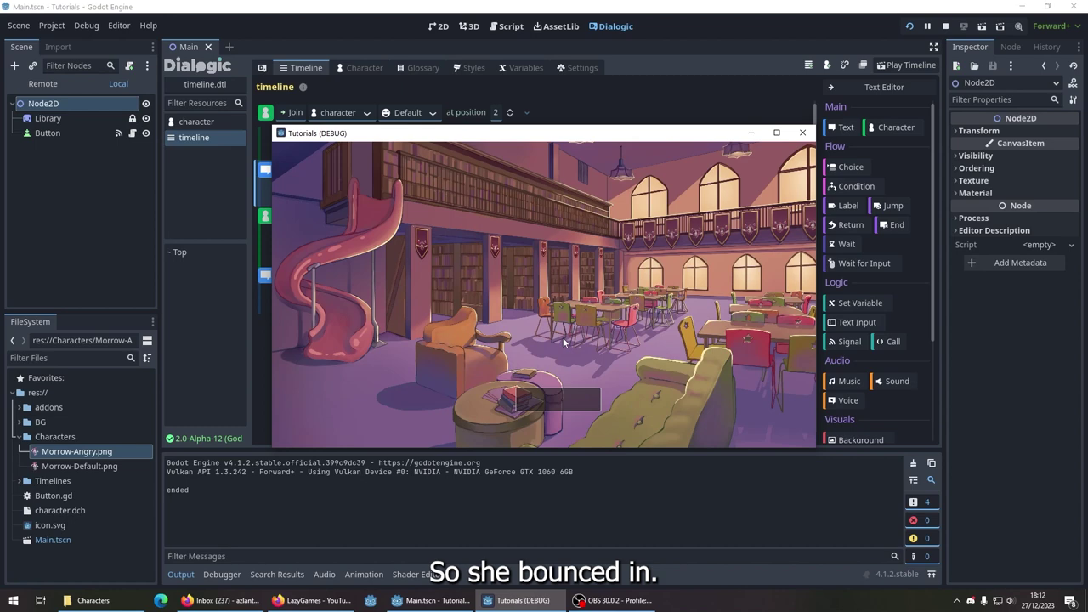
pyautogui.click(802, 132)
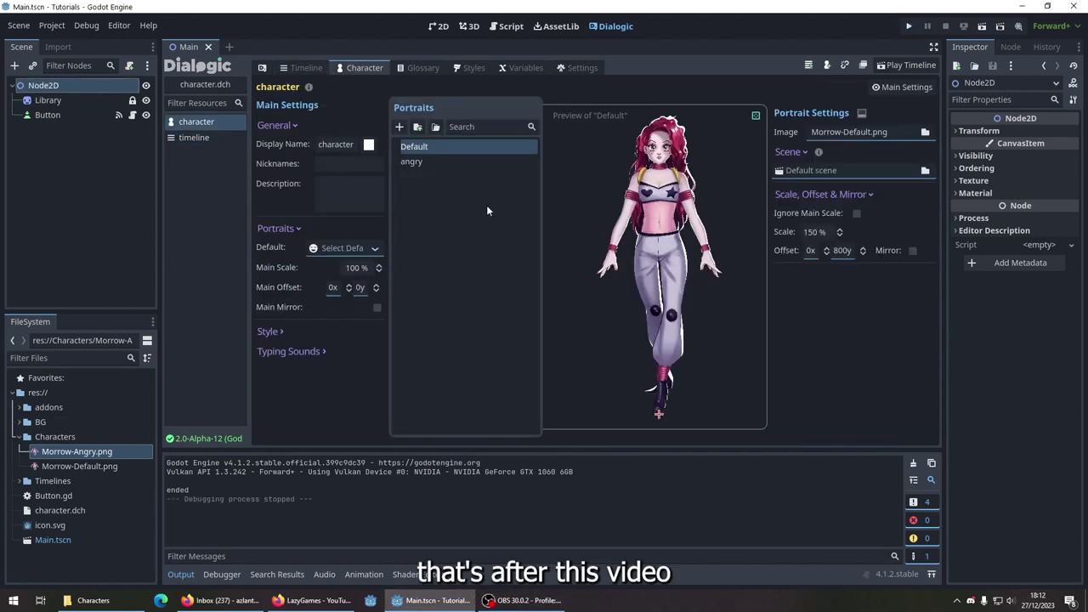